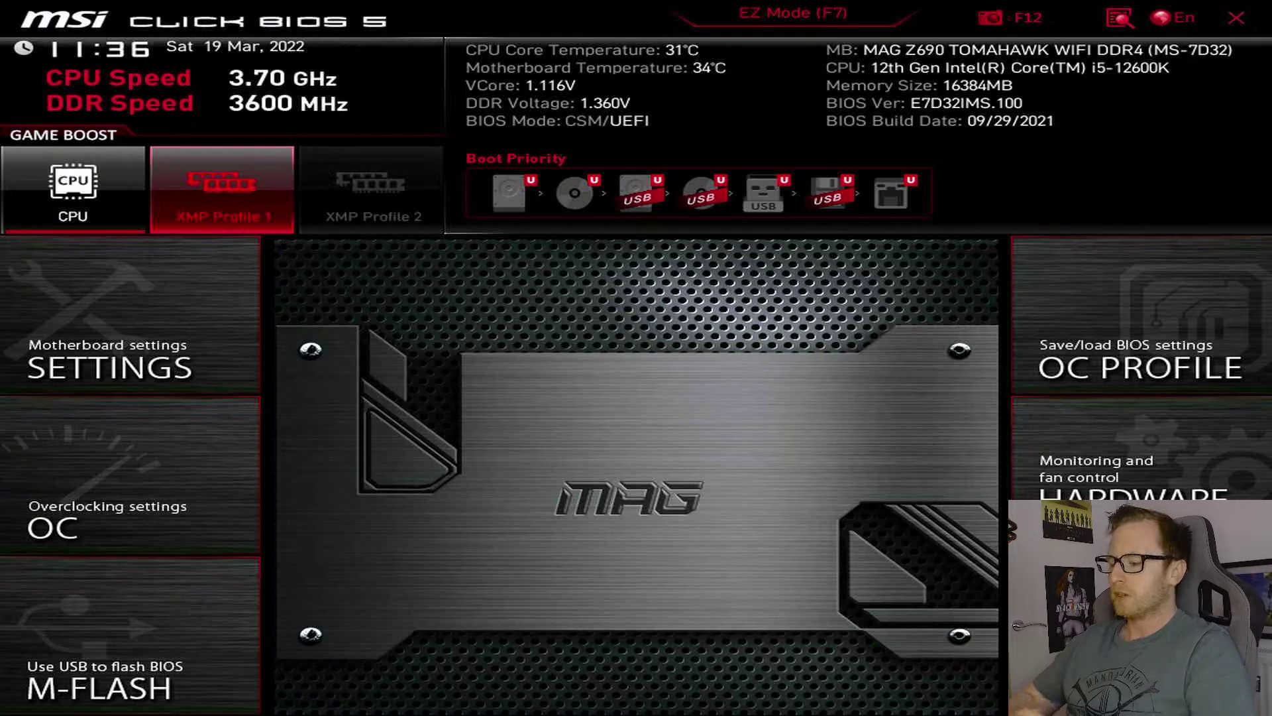
Switch to EZ Mode to see the 3600 MHz DRAM and two Crucial Technology modules
{"action": "key", "text": "F7"}
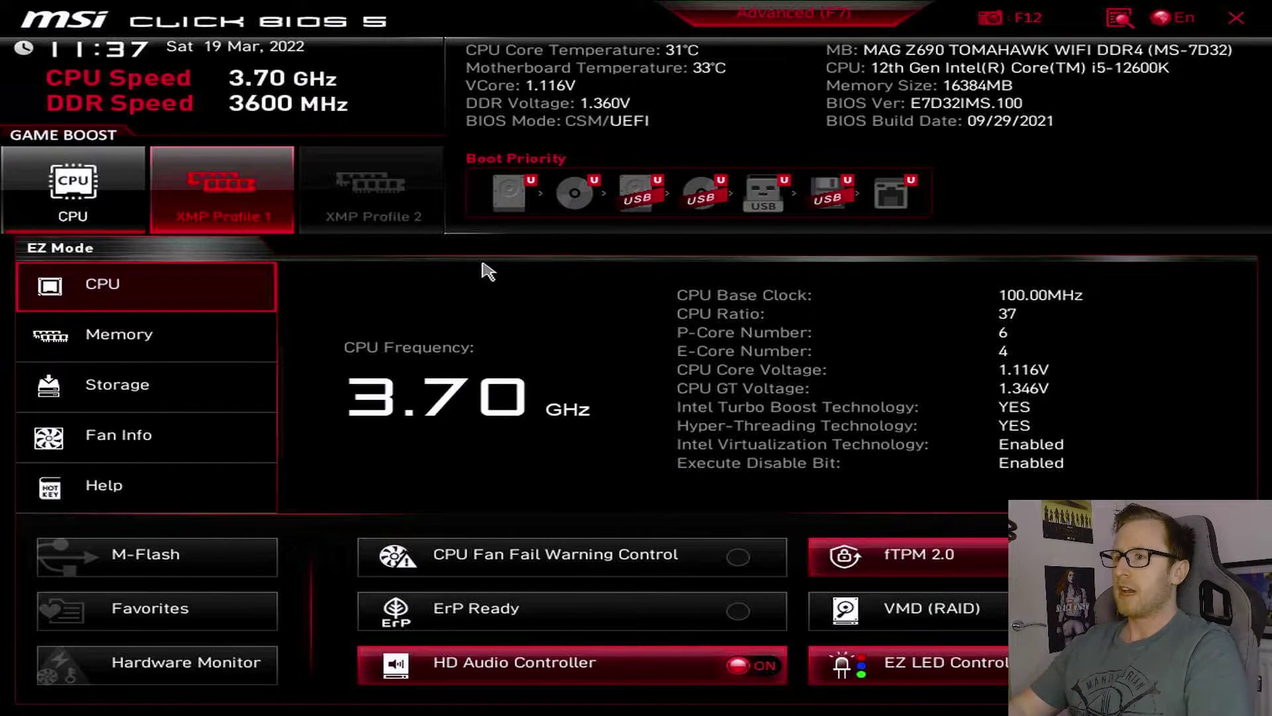
Show the Memory details: two 8192 MB Crucial modules at 3600 MHz with XMP Profile 1
{"action": "left_click", "coordinate": [171, 341]}
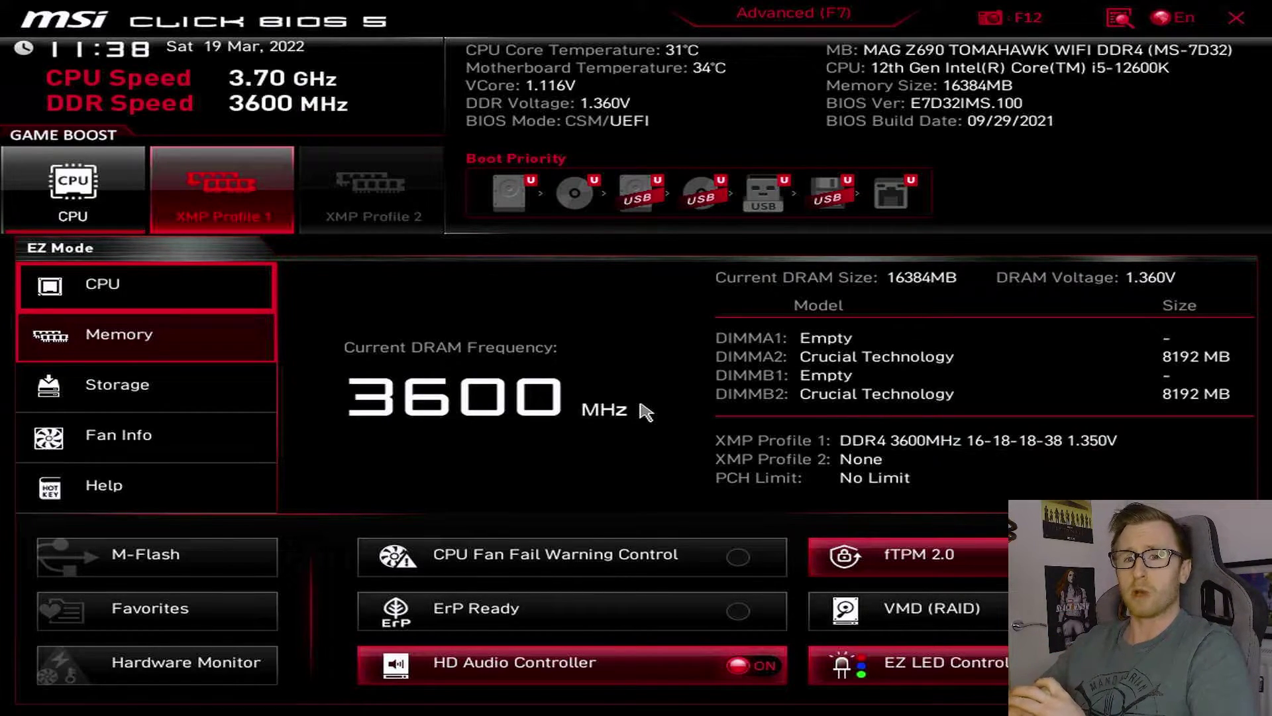
Step through the EZ Mode Storage and Fan Info overviews
{"action": "key", "text": "Down"}
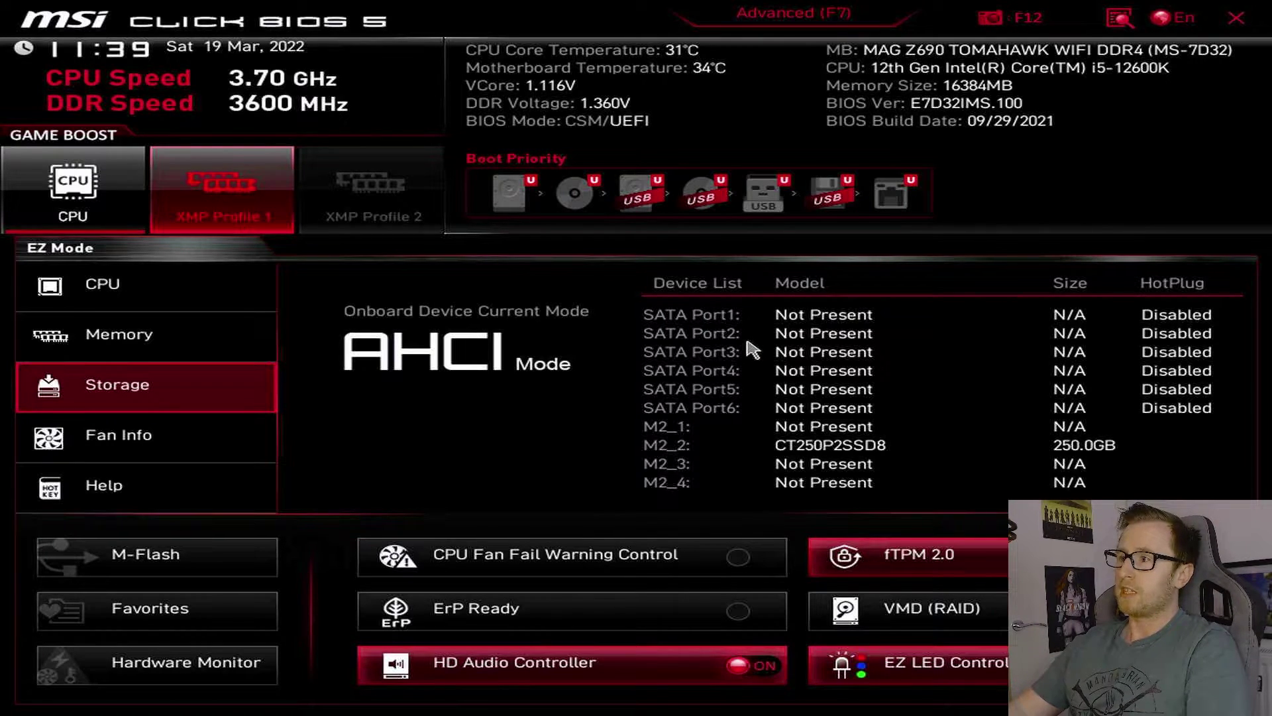
{"action": "key", "text": "Down"}
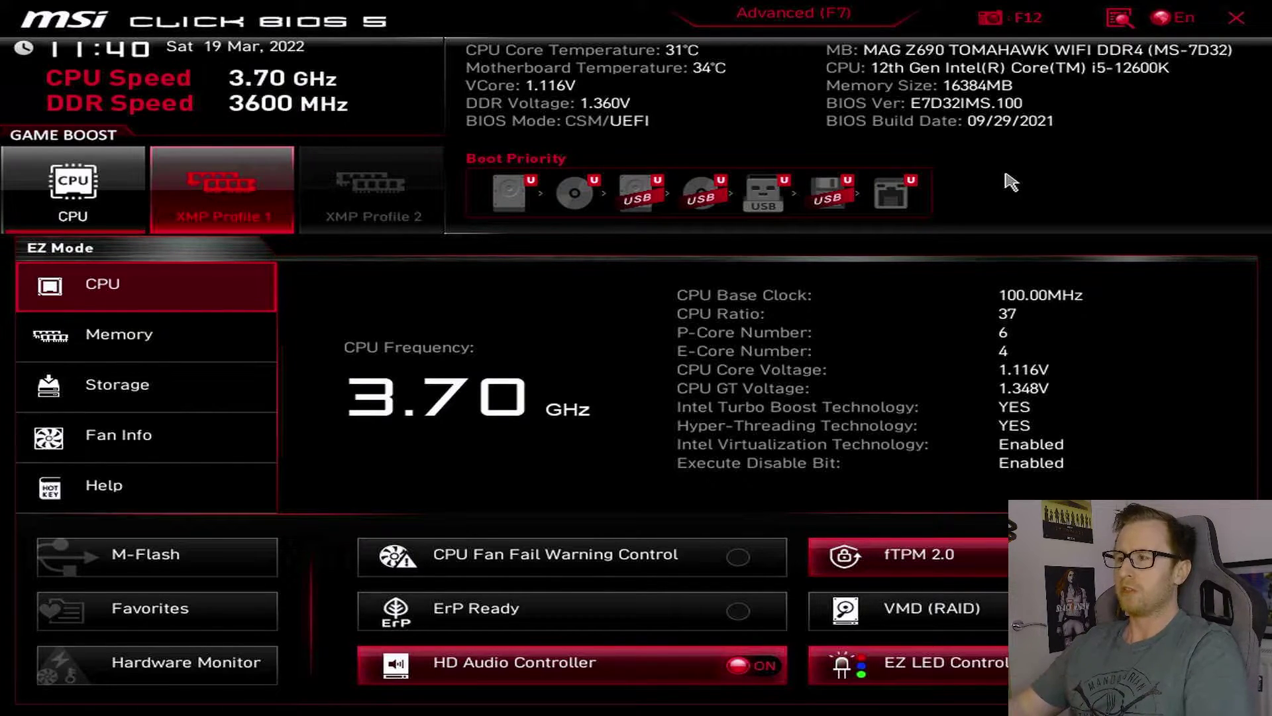
Switch to Advanced mode and open Settings > Advanced
{"action": "left_click", "coordinate": [834, 23]}
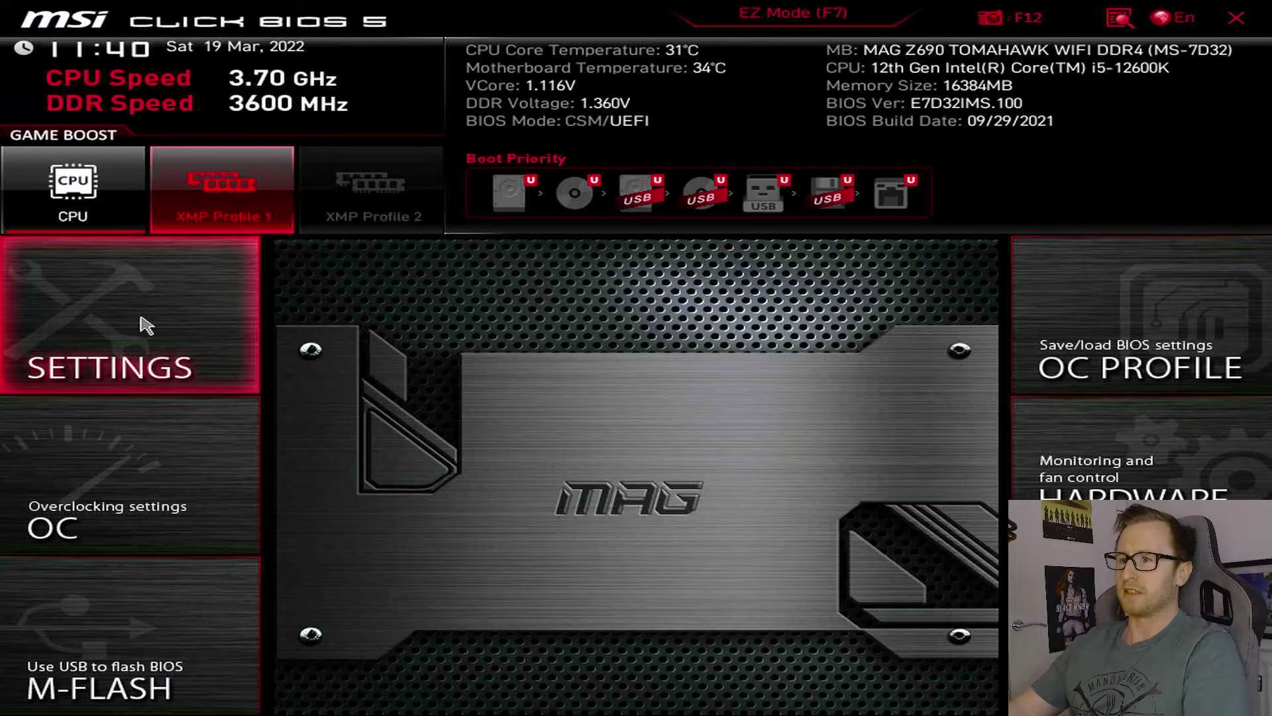
{"action": "left_click", "coordinate": [140, 321]}
{"action": "left_click", "coordinate": [593, 317]}
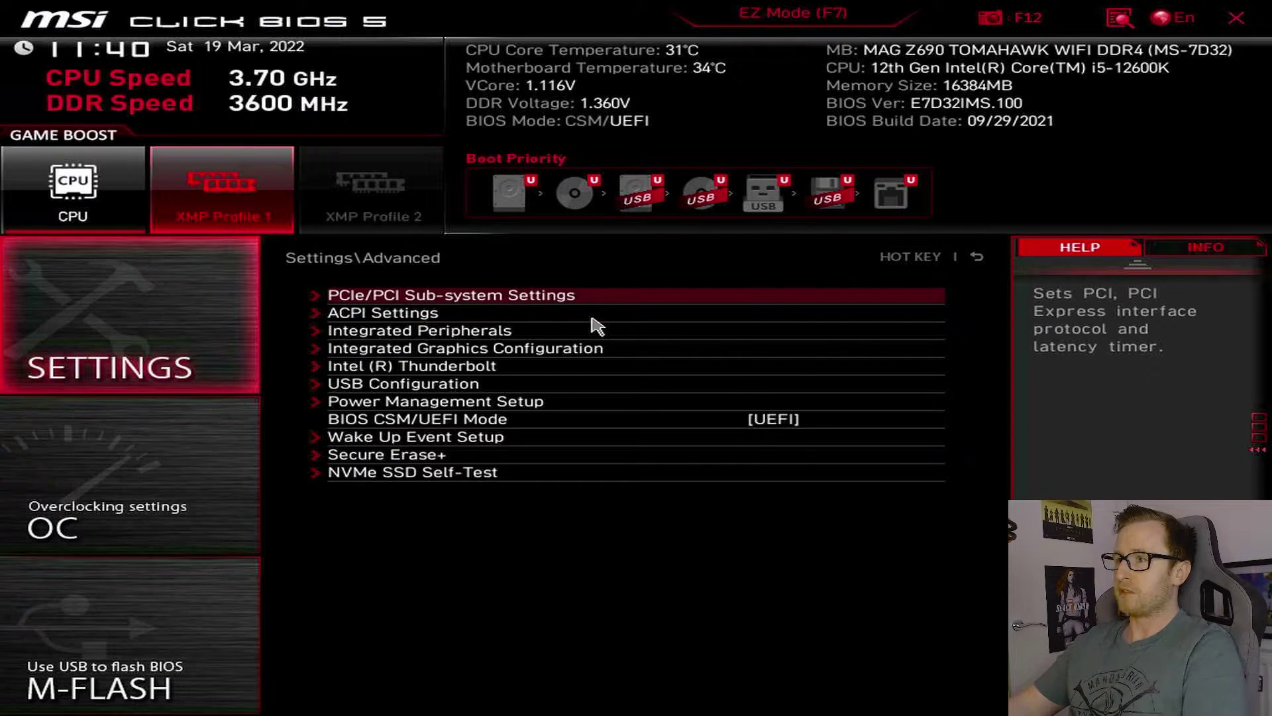
Set Re-Size BAR Support to Enabled under PCIe/PCI Sub-system Settings, then return to the Advanced list
{"action": "key", "text": "Return"}
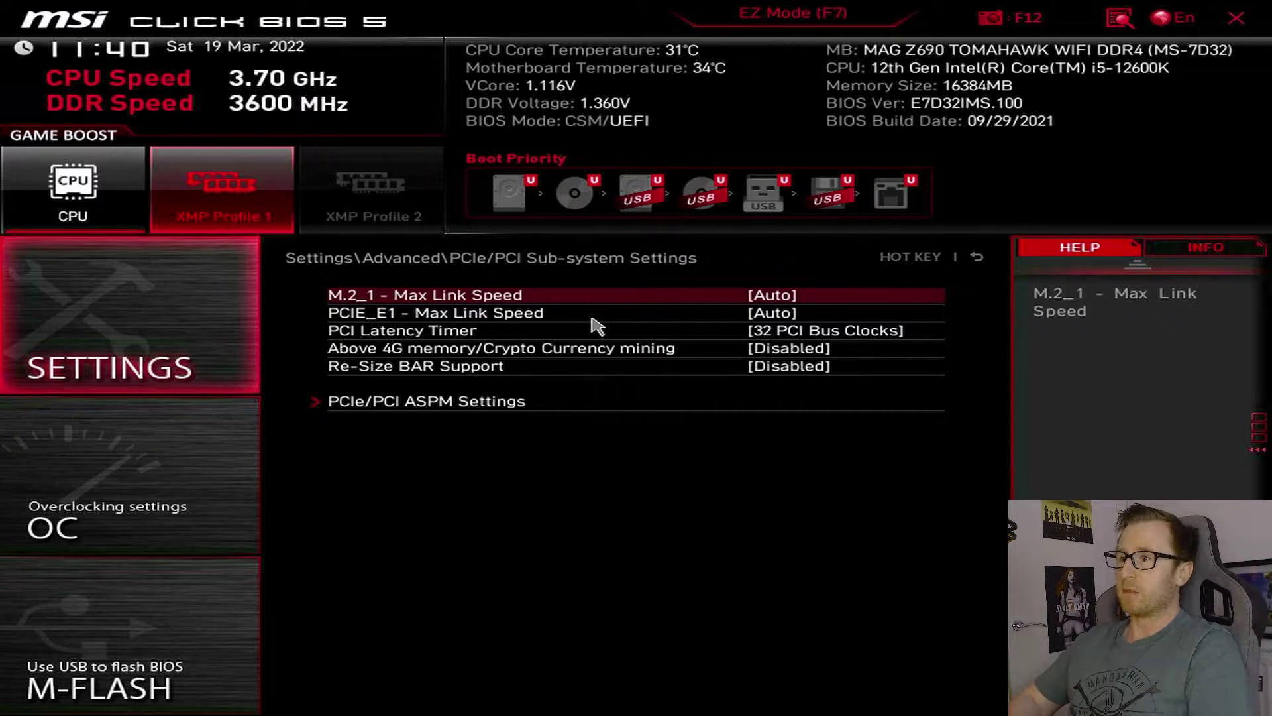
{"action": "key", "text": "Down"}
{"action": "key", "text": "Down"}
{"action": "key", "text": "Down"}
{"action": "key", "text": "Down"}
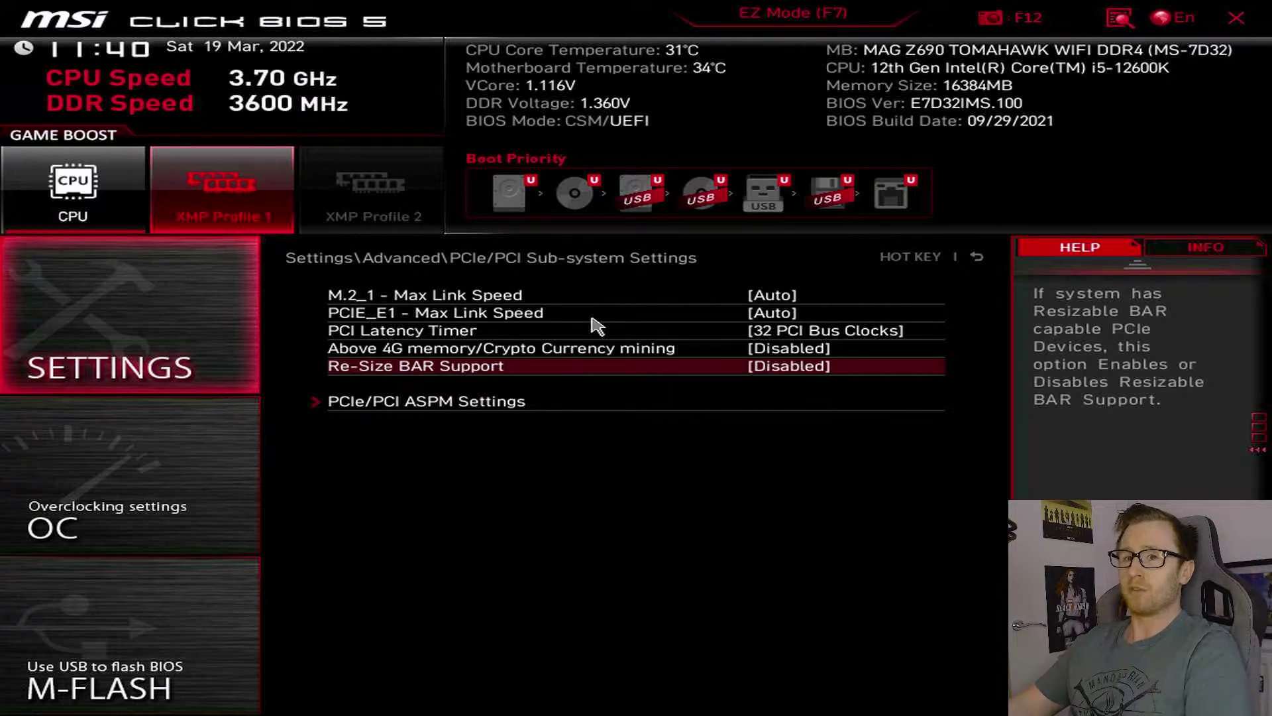
{"action": "key", "text": "Return"}
{"action": "key", "text": "Down"}
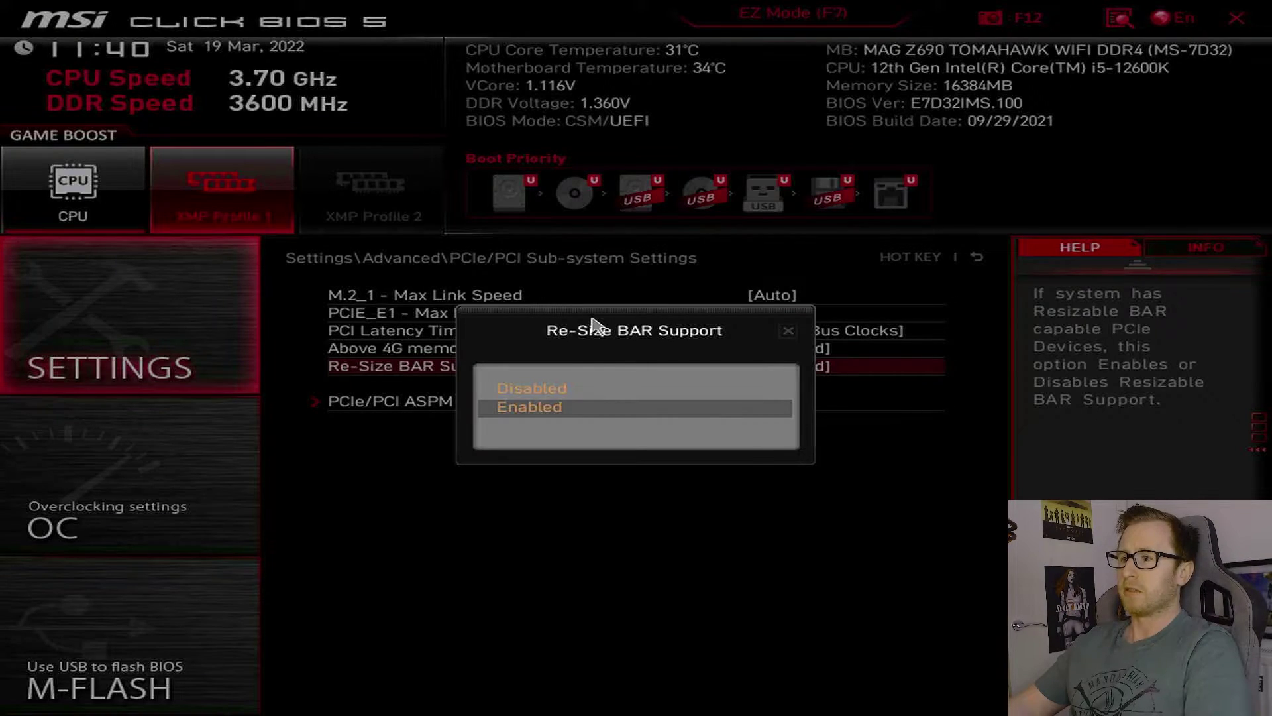
{"action": "key", "text": "Return"}
{"action": "key", "text": "Escape"}
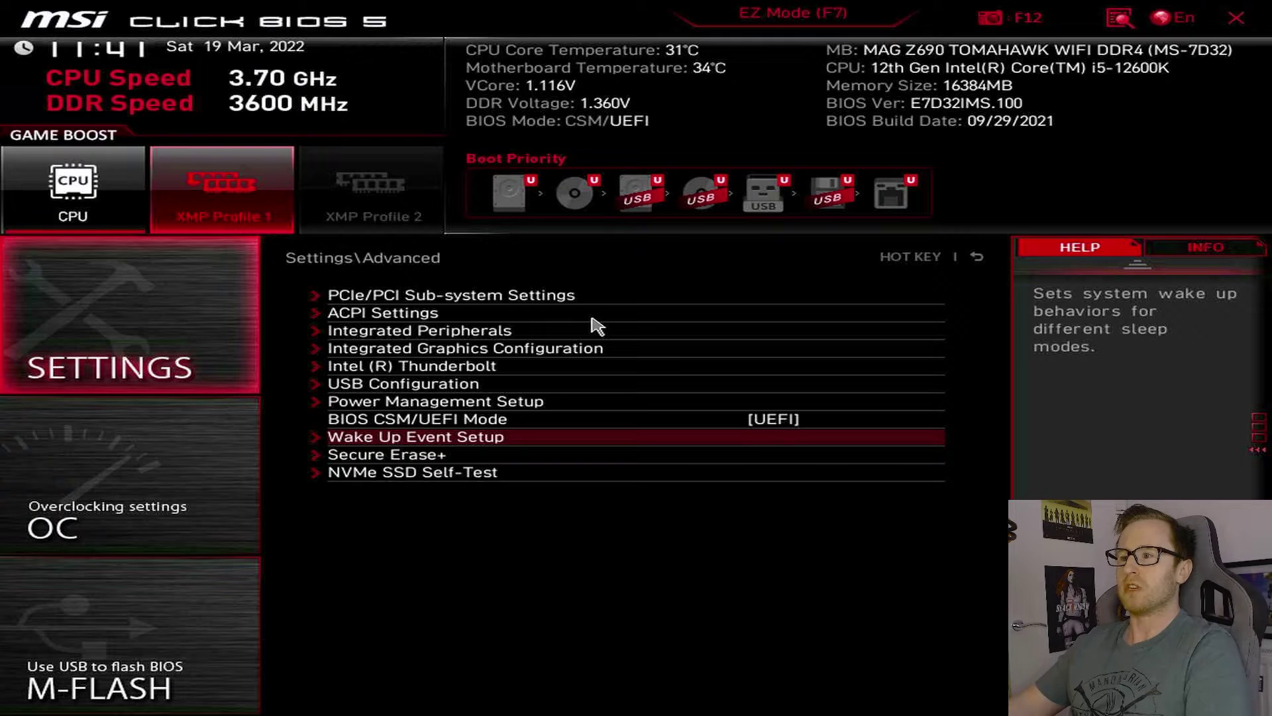
{"action": "key", "text": "Down"}
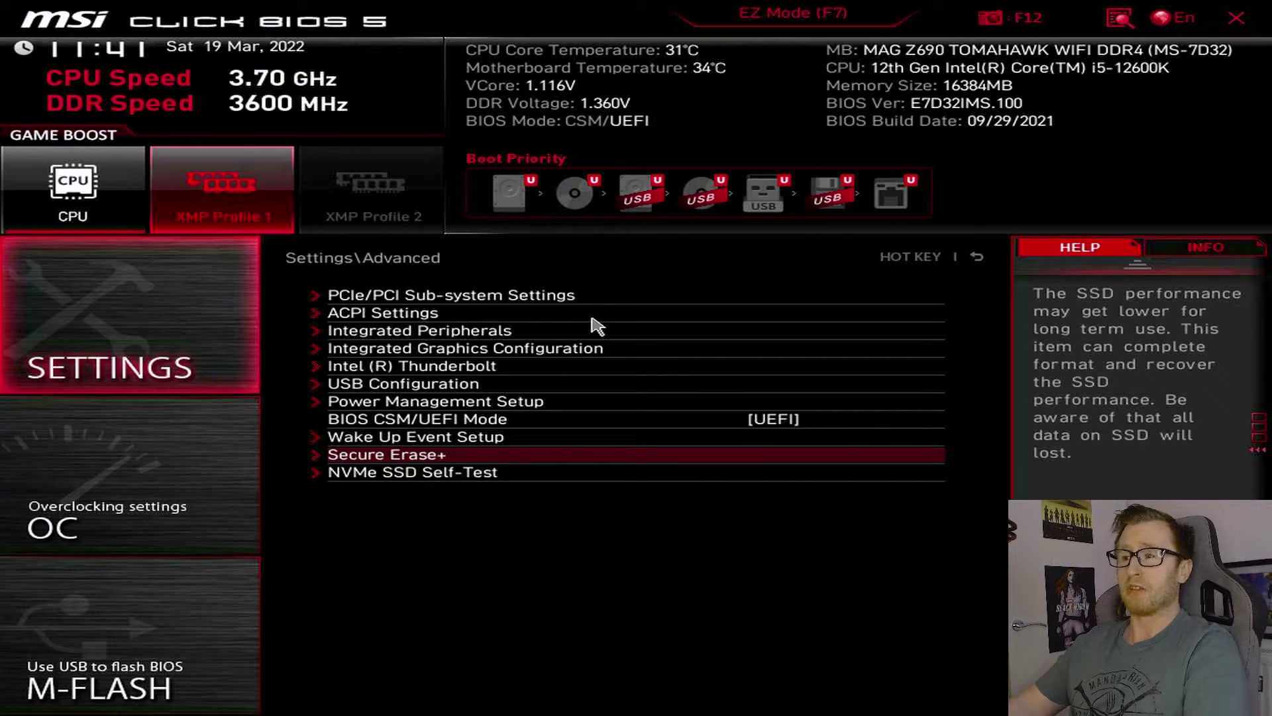
Open the Boot settings and review MSI Fast Boot and the Boot Option #1 choices
{"action": "key", "text": "Escape"}
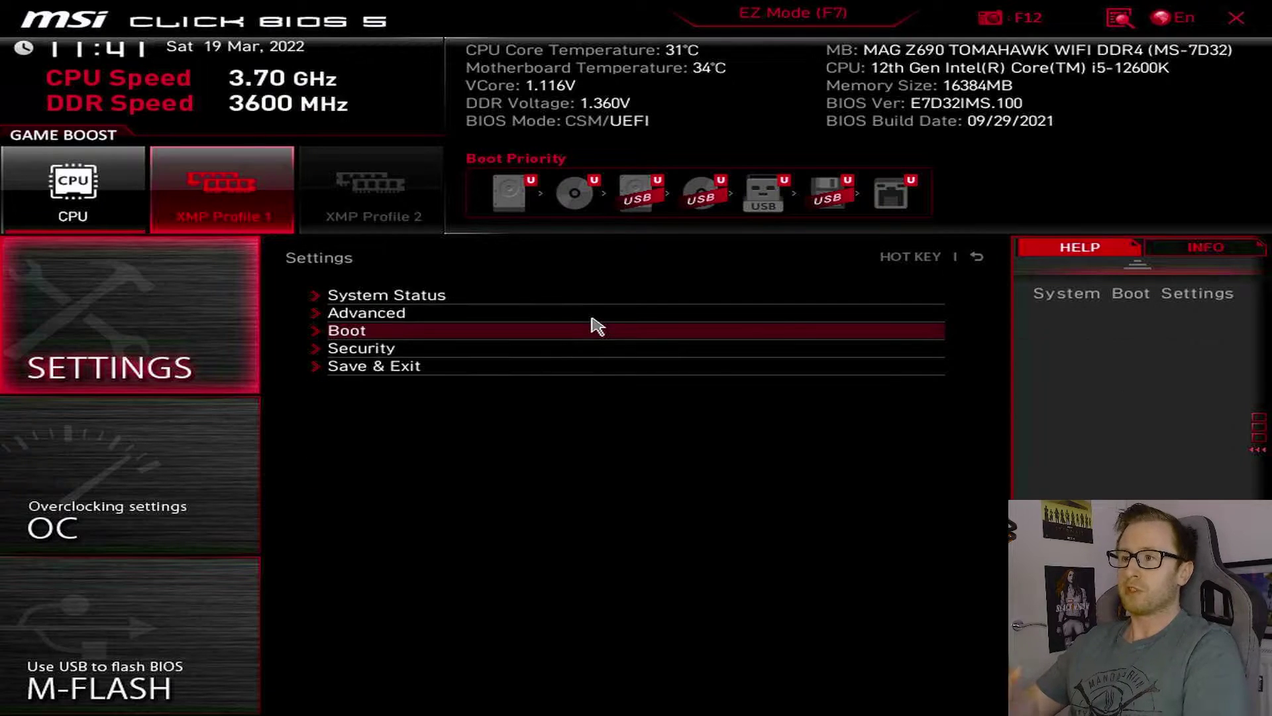
{"action": "left_click", "coordinate": [596, 325]}
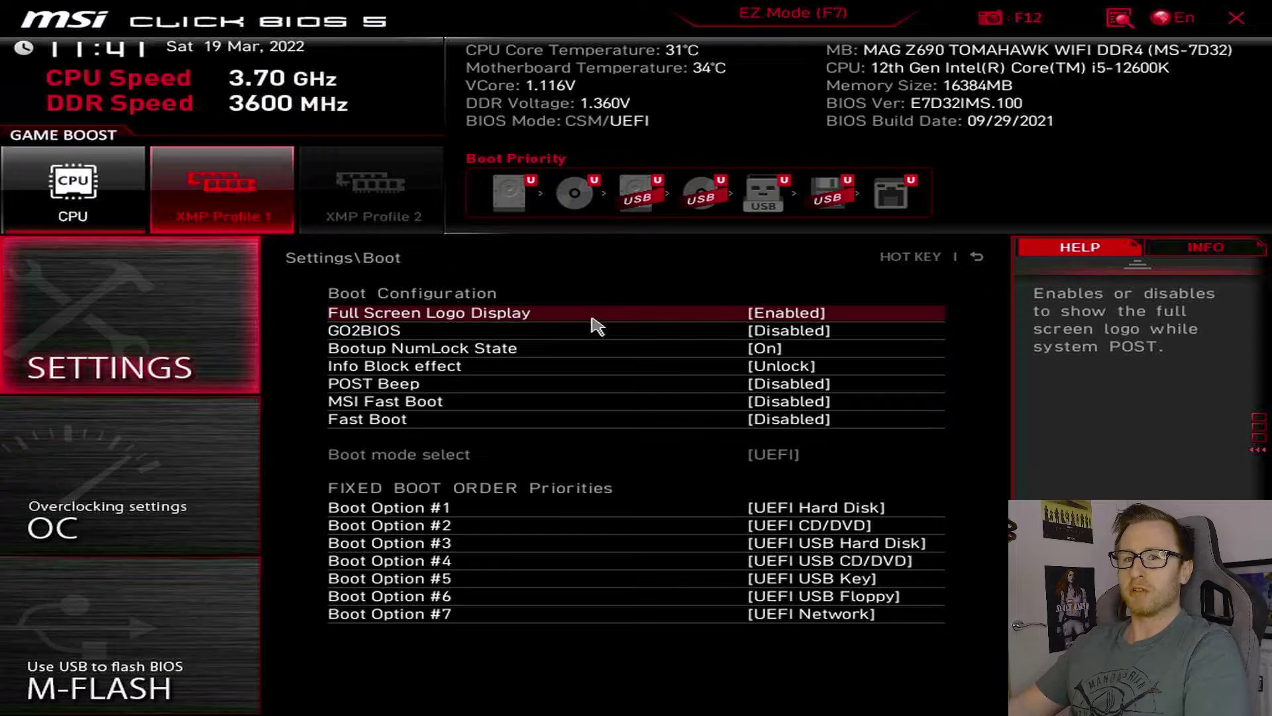
{"action": "key", "text": "Down"}
{"action": "key", "text": "Down"}
{"action": "key", "text": "Down"}
{"action": "key", "text": "Down"}
{"action": "key", "text": "Down"}
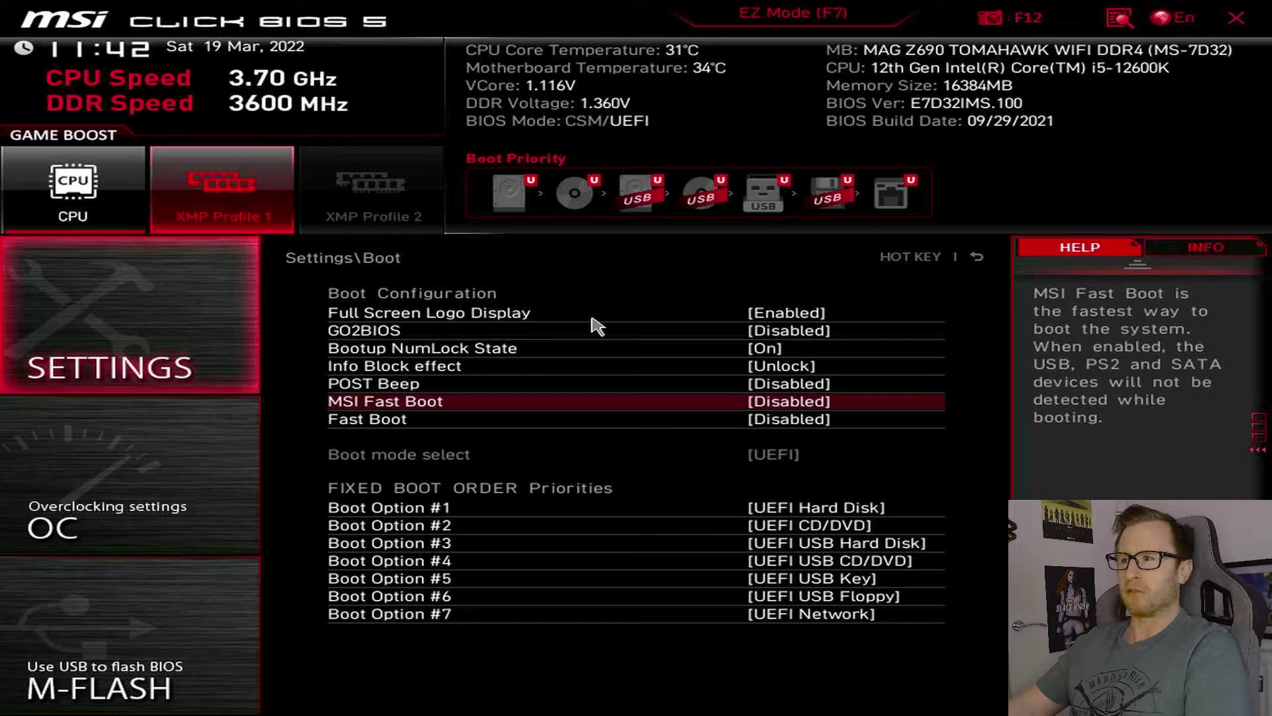
{"action": "key", "text": "Down"}
{"action": "key", "text": "Down"}
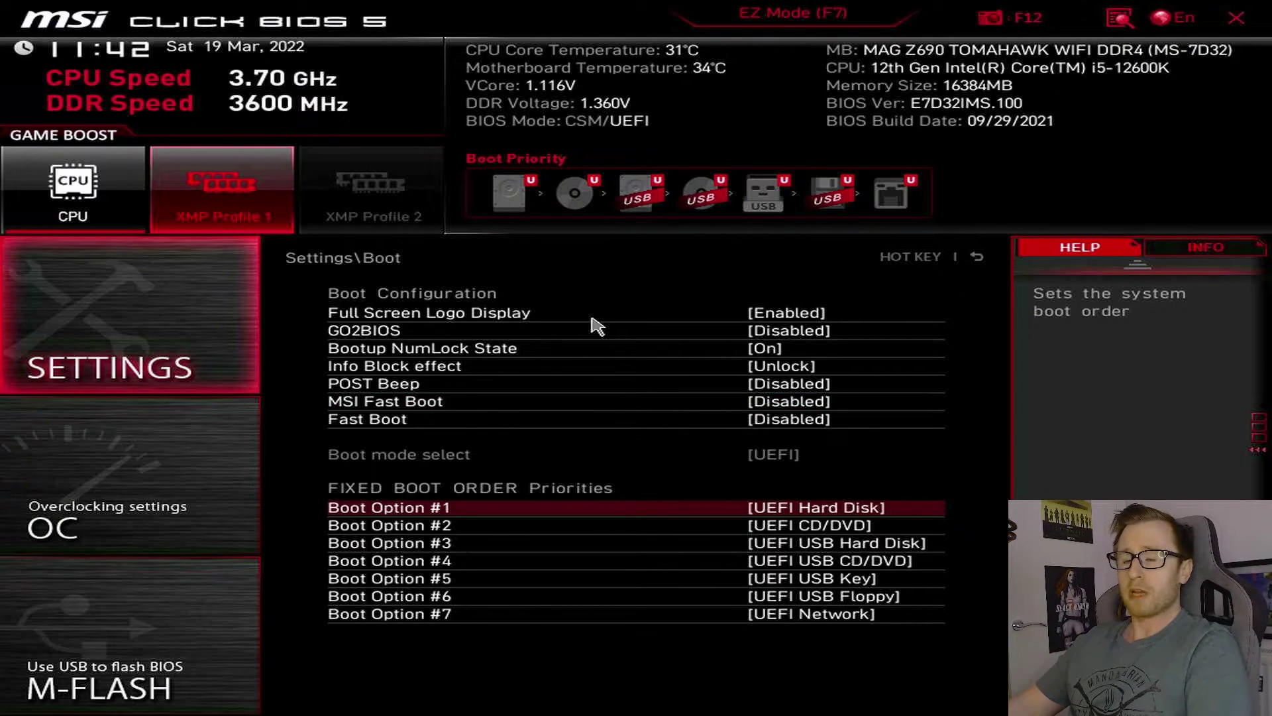
{"action": "key", "text": "Return"}
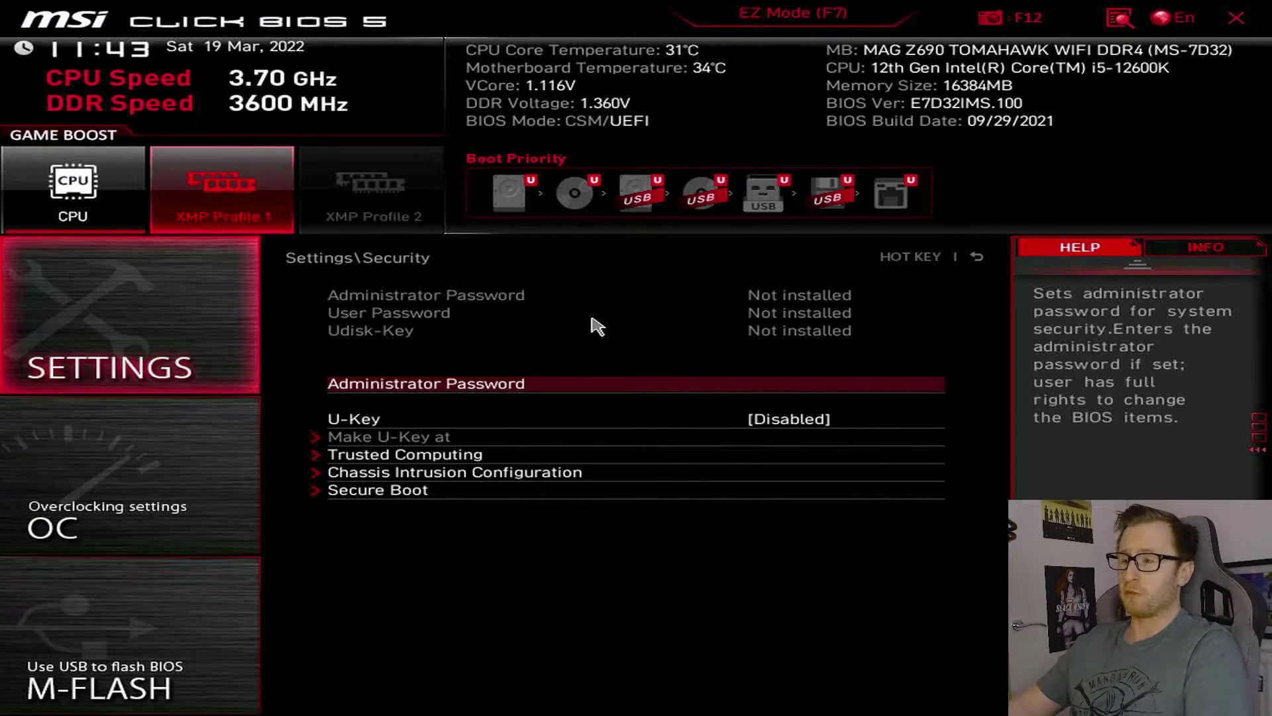
Go from the Security page to the OC page, with Expert mode and Auto core ratios
{"action": "key", "text": "Escape"}
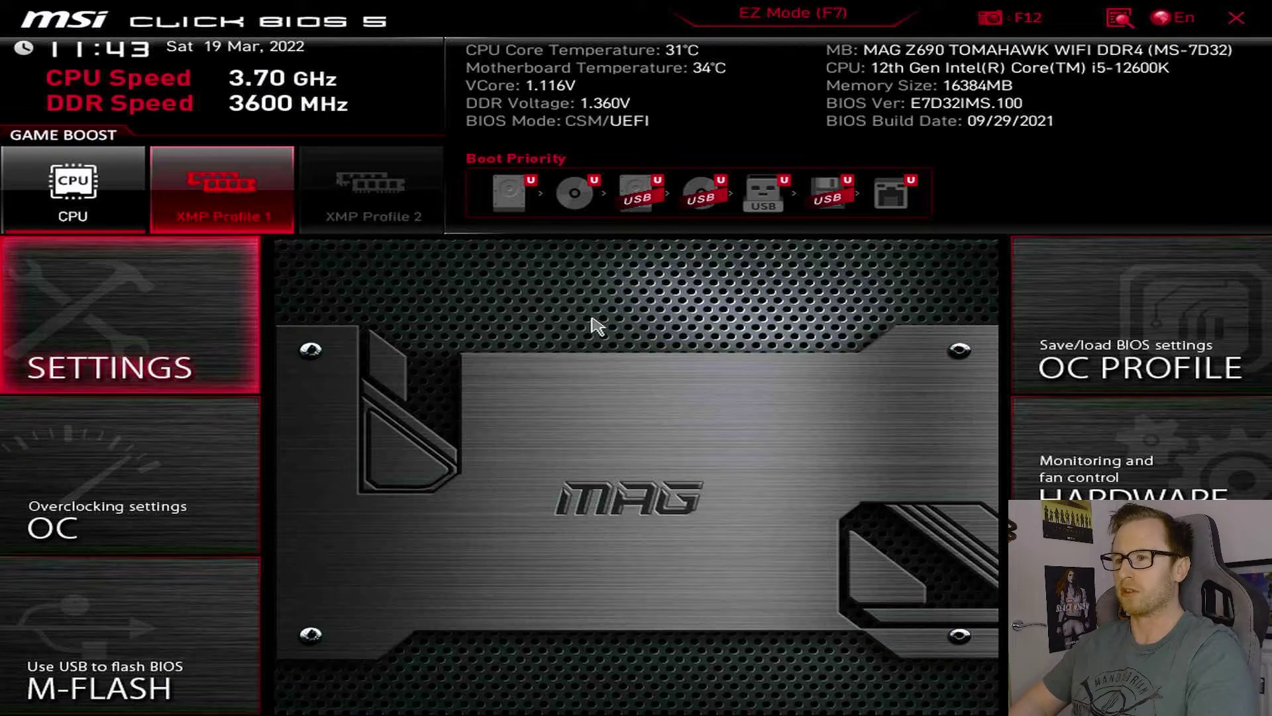
{"action": "key", "text": "Down"}
{"action": "key", "text": "Return"}
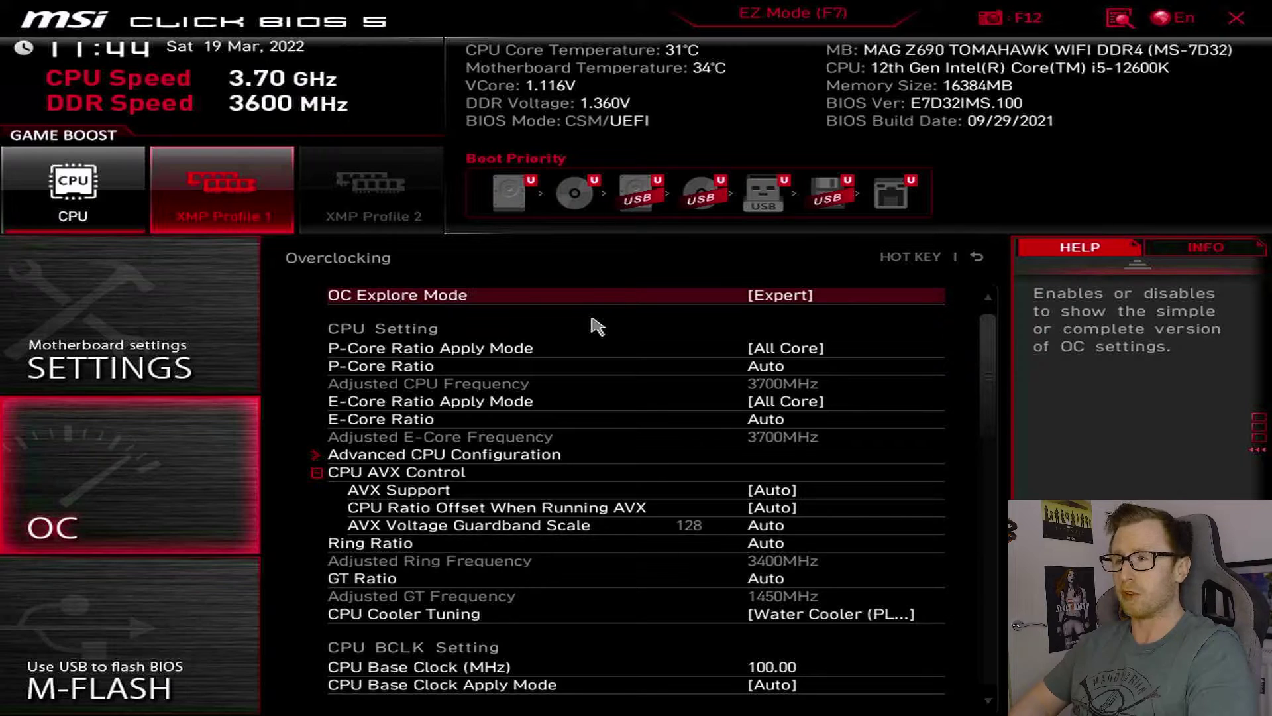
Try a P-Core Ratio of 45, then leave it on Auto with All Core apply mode
{"action": "key", "text": "Down"}
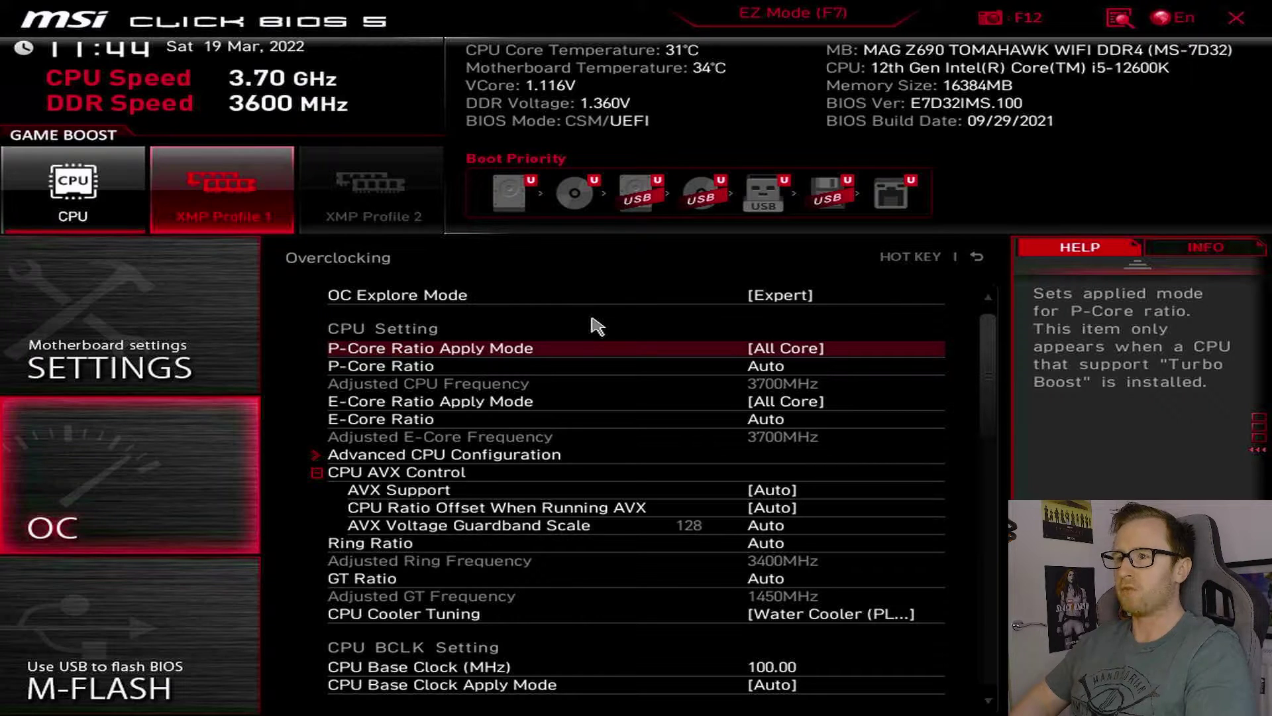
{"action": "key", "text": "Return"}
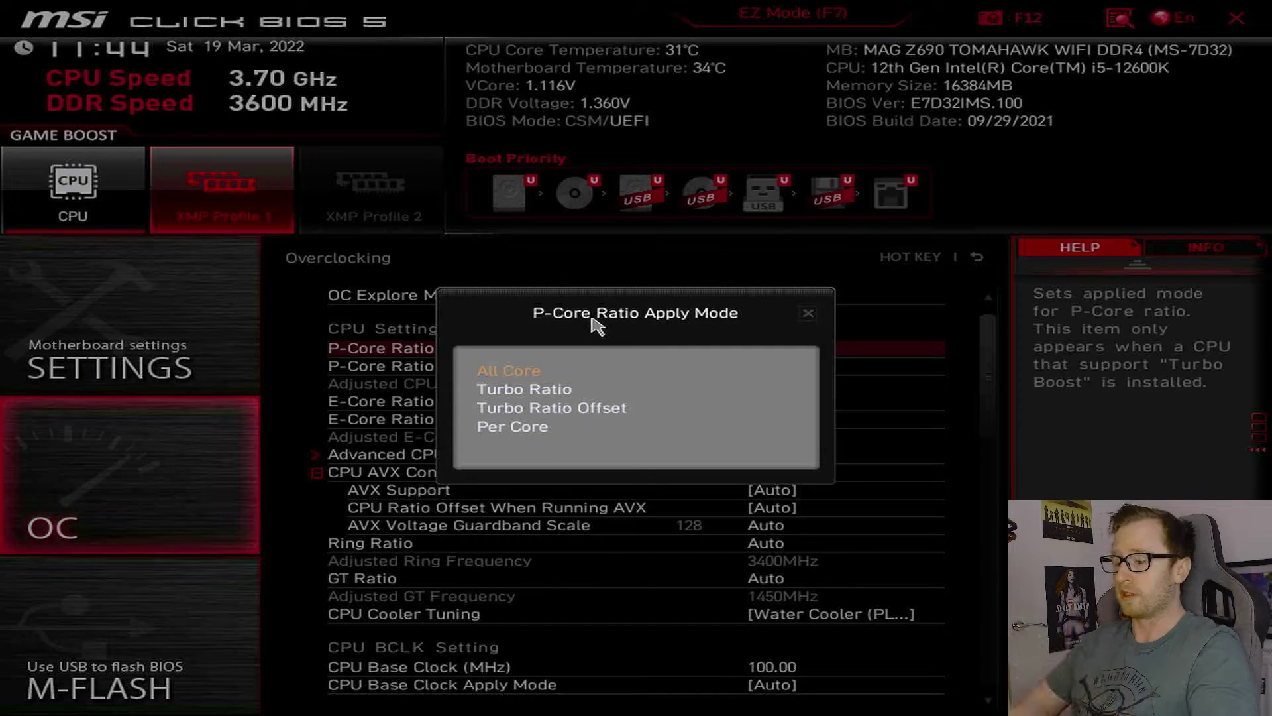
{"action": "key", "text": "Return"}
{"action": "key", "text": "Down"}
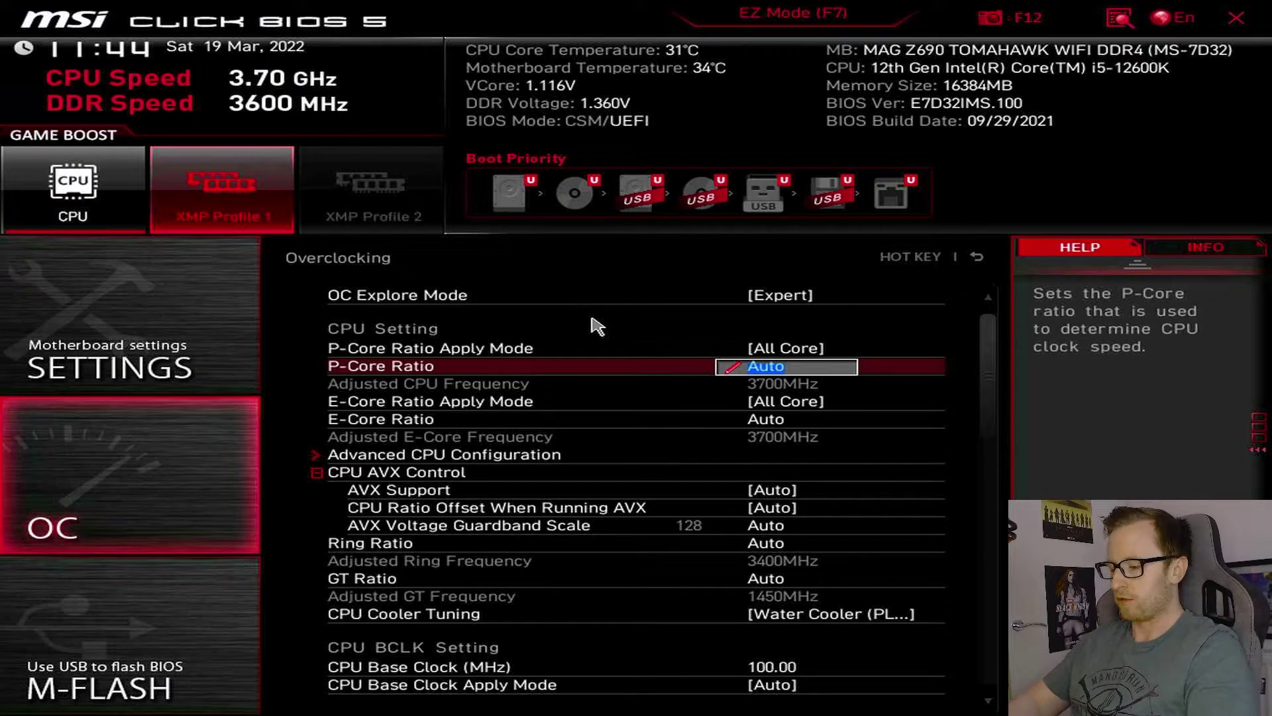
{"action": "type", "text": "45"}
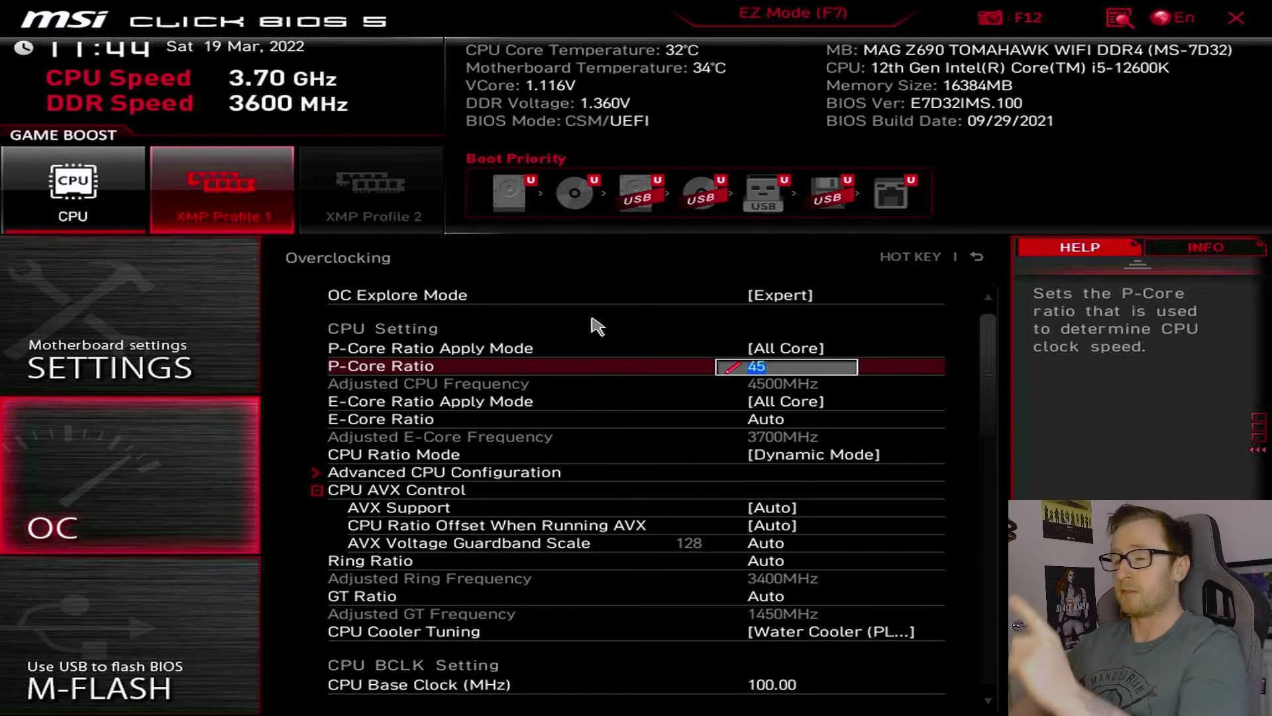
{"action": "type", "text": "aut"}
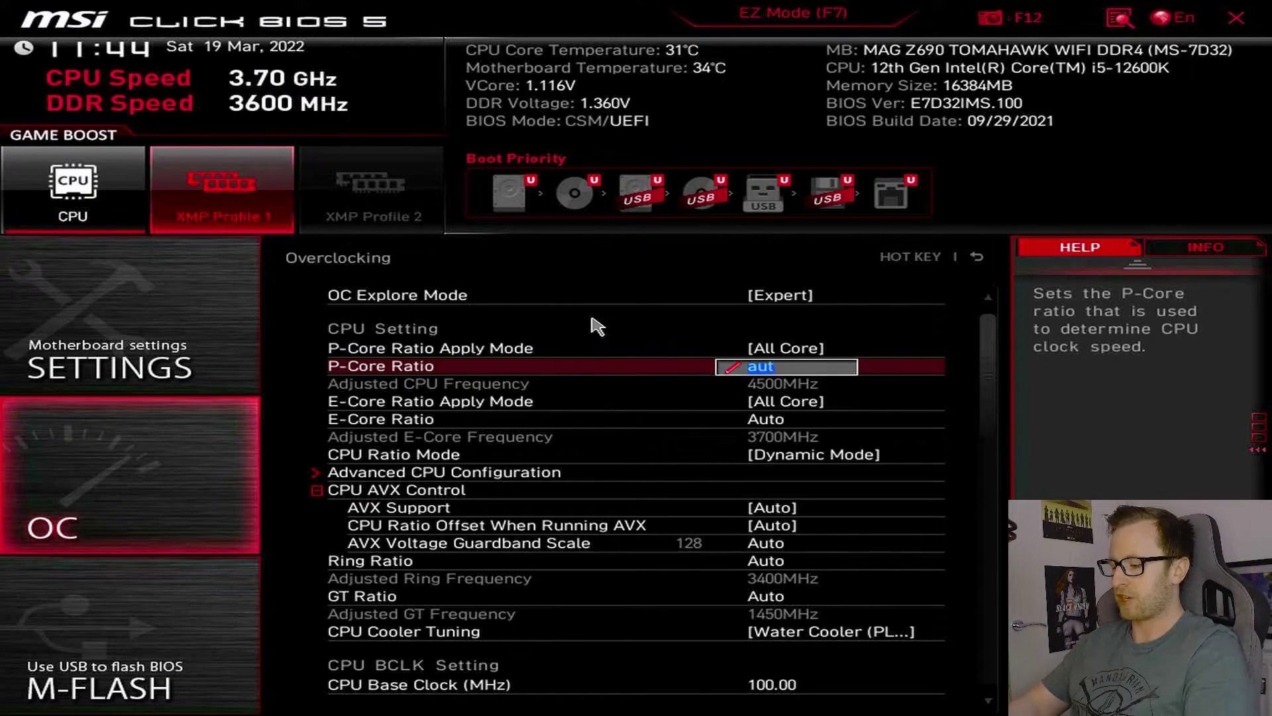
{"action": "type", "text": "o"}
{"action": "key", "text": "Return"}
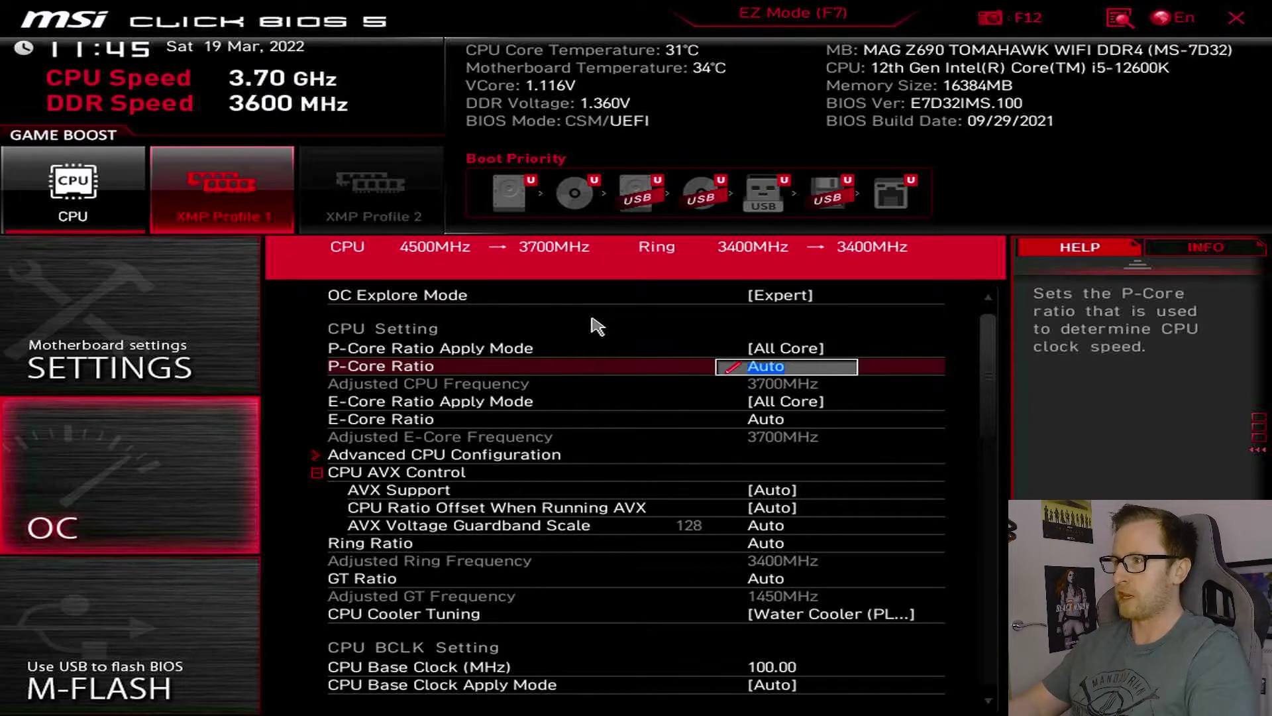
{"action": "key", "text": "Down"}
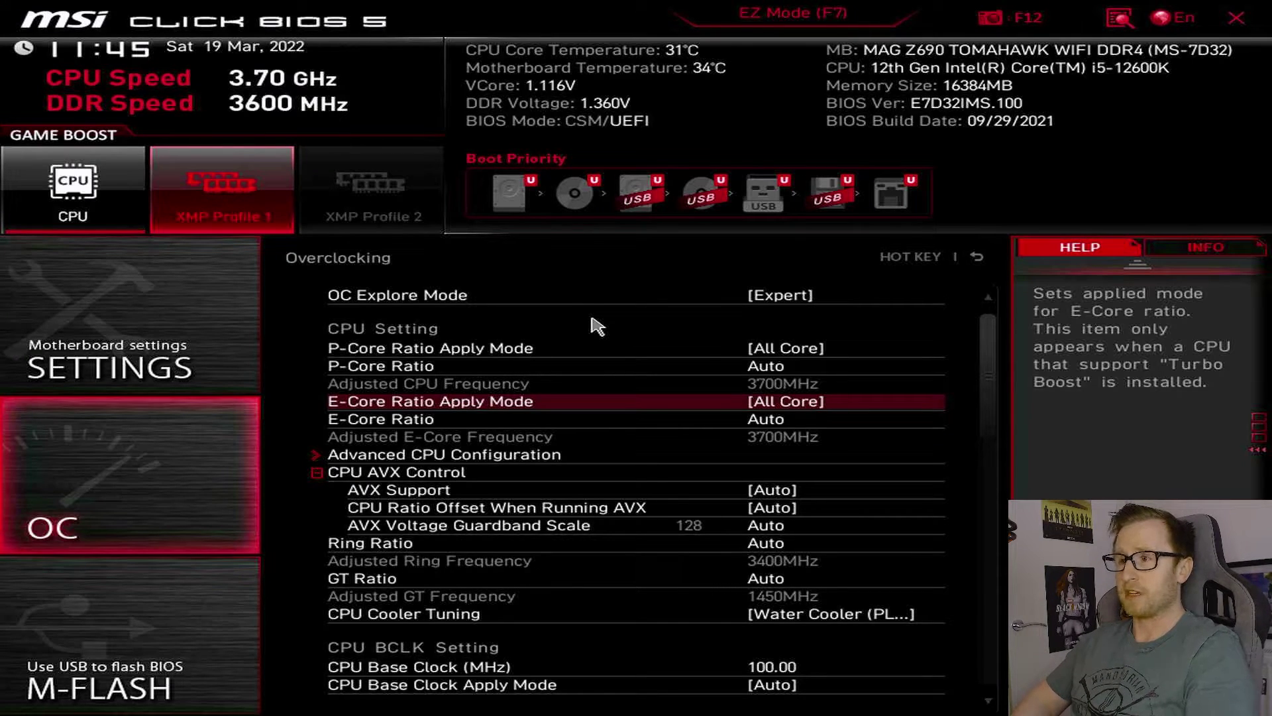
{"action": "key", "text": "Up"}
{"action": "key", "text": "Return"}
{"action": "key", "text": "Escape"}
Set the E-Core Ratio to 38
{"action": "key", "text": "Down"}
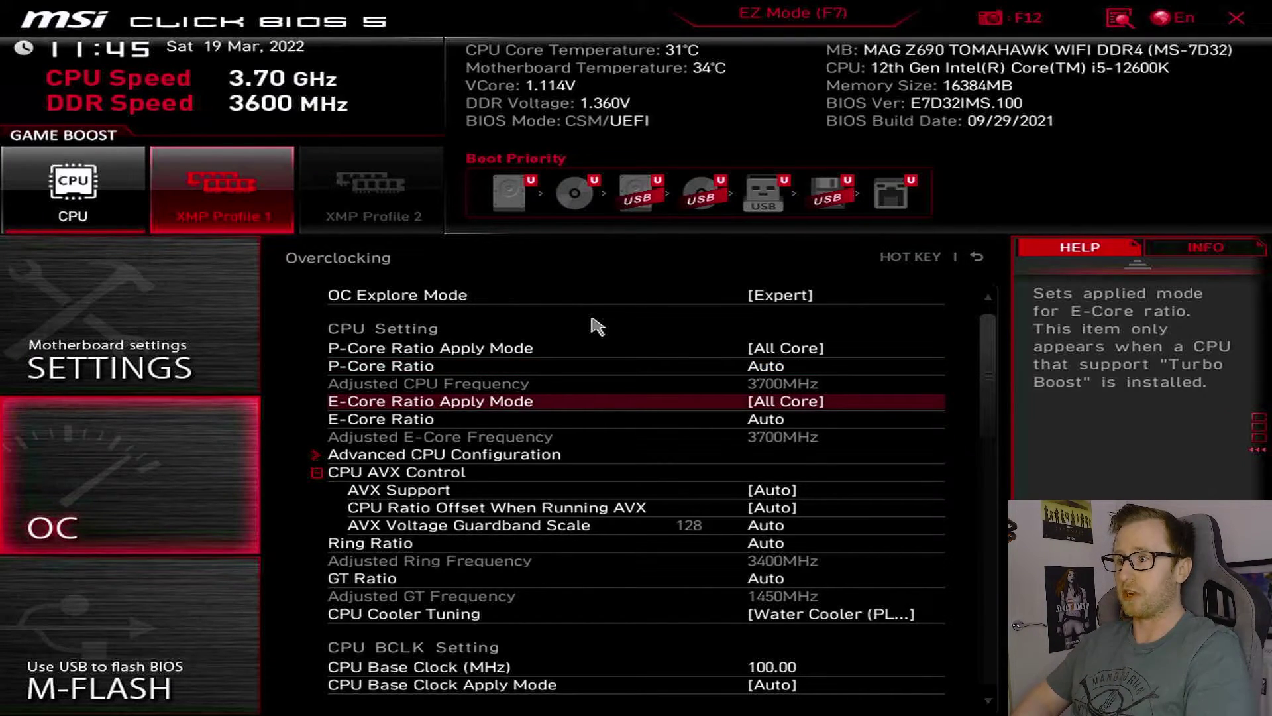
{"action": "key", "text": "Down"}
{"action": "key", "text": "Return"}
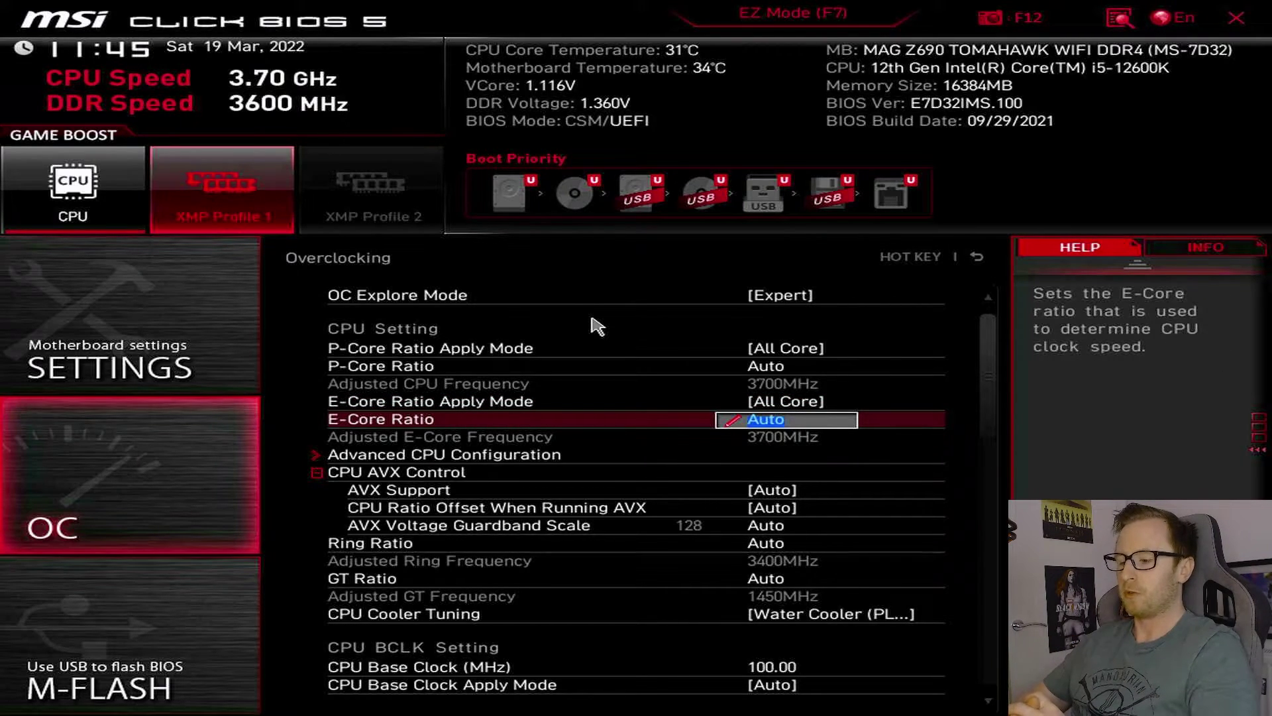
{"action": "type", "text": "38"}
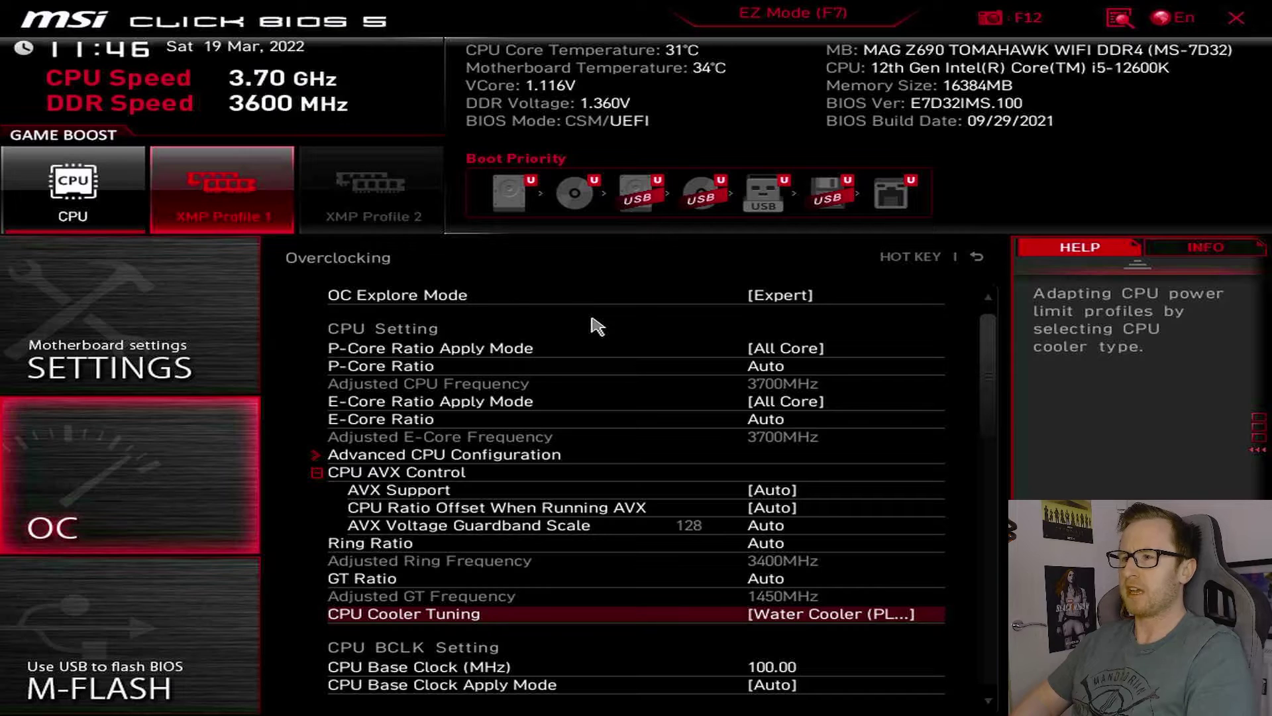
Preview the cooler profiles and choose Water Cooler (PL1: 4096W) for CPU Cooler Tuning
{"action": "key", "text": "Return"}
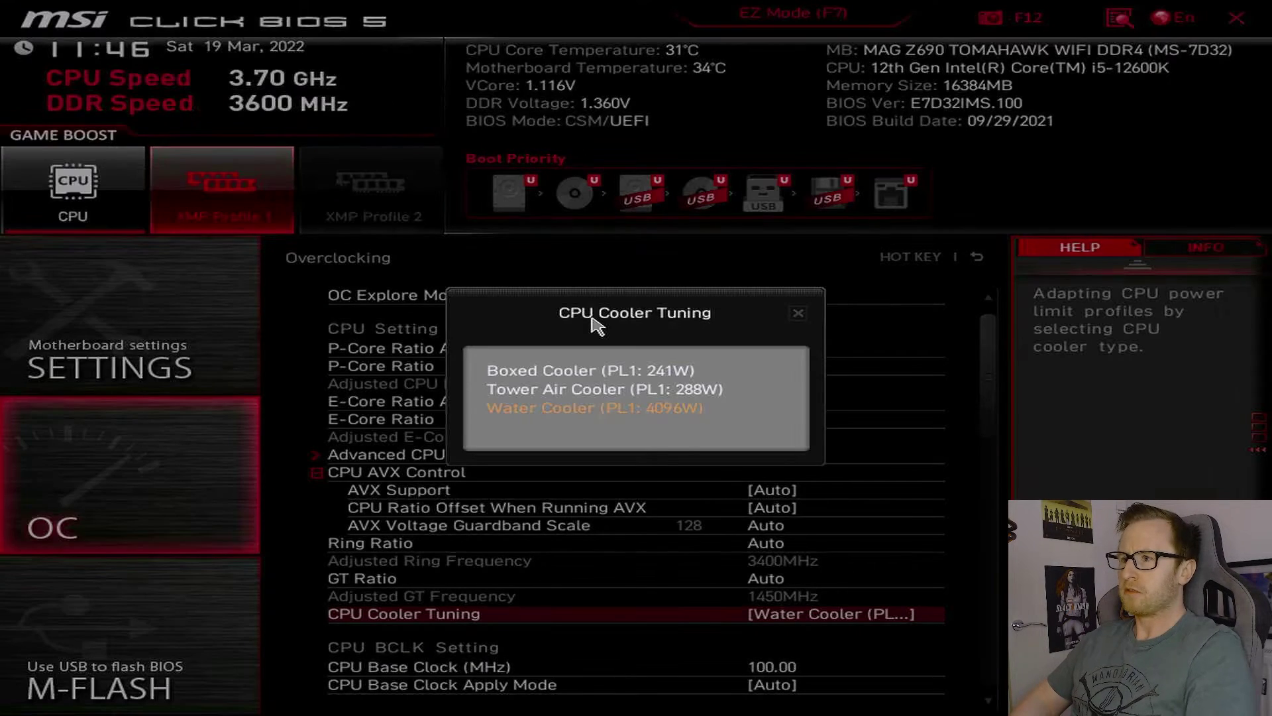
{"action": "key", "text": "Down"}
{"action": "key", "text": "Up"}
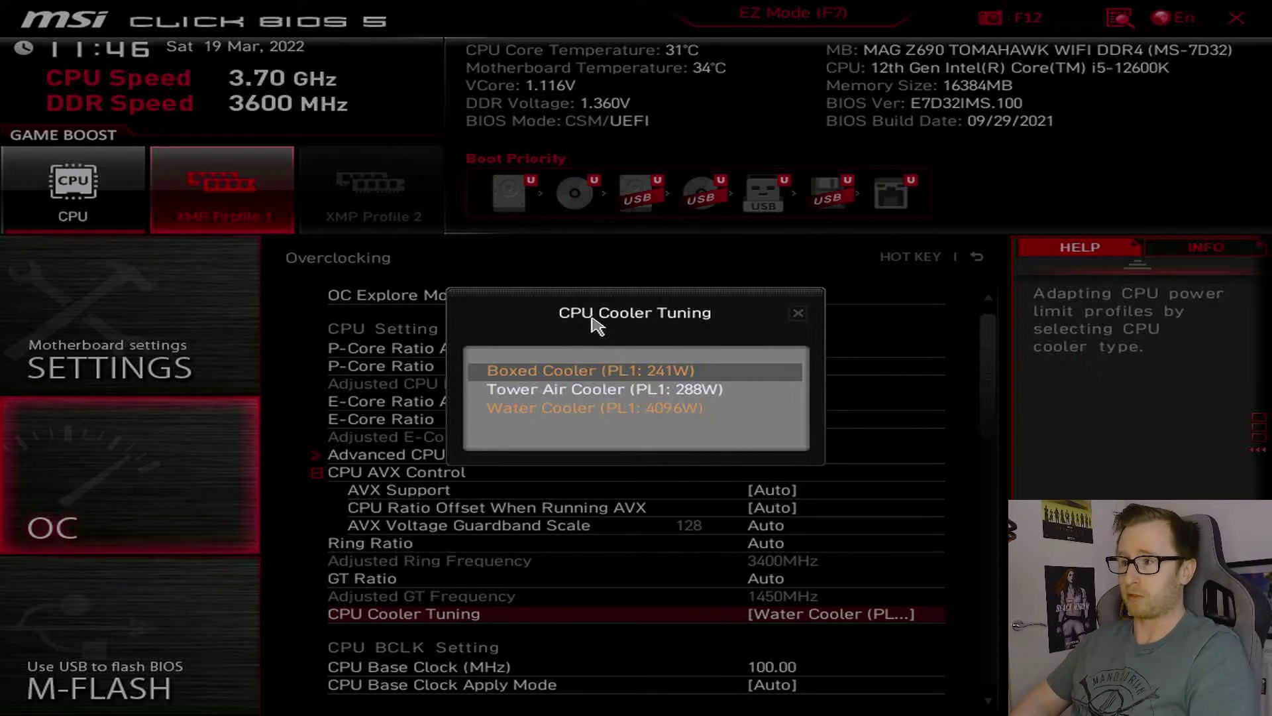
{"action": "key", "text": "Down"}
{"action": "key", "text": "Down"}
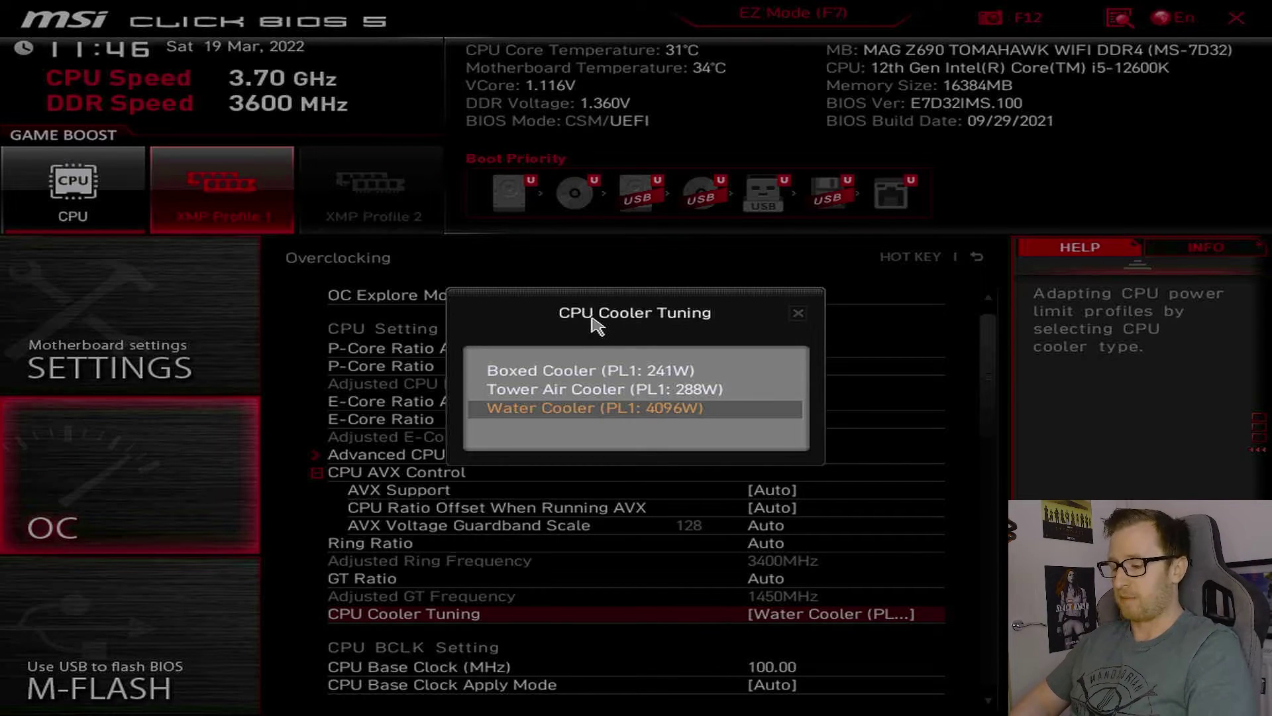
{"action": "key", "text": "Return"}
{"action": "key", "text": "Down"}
{"action": "key", "text": "Return"}
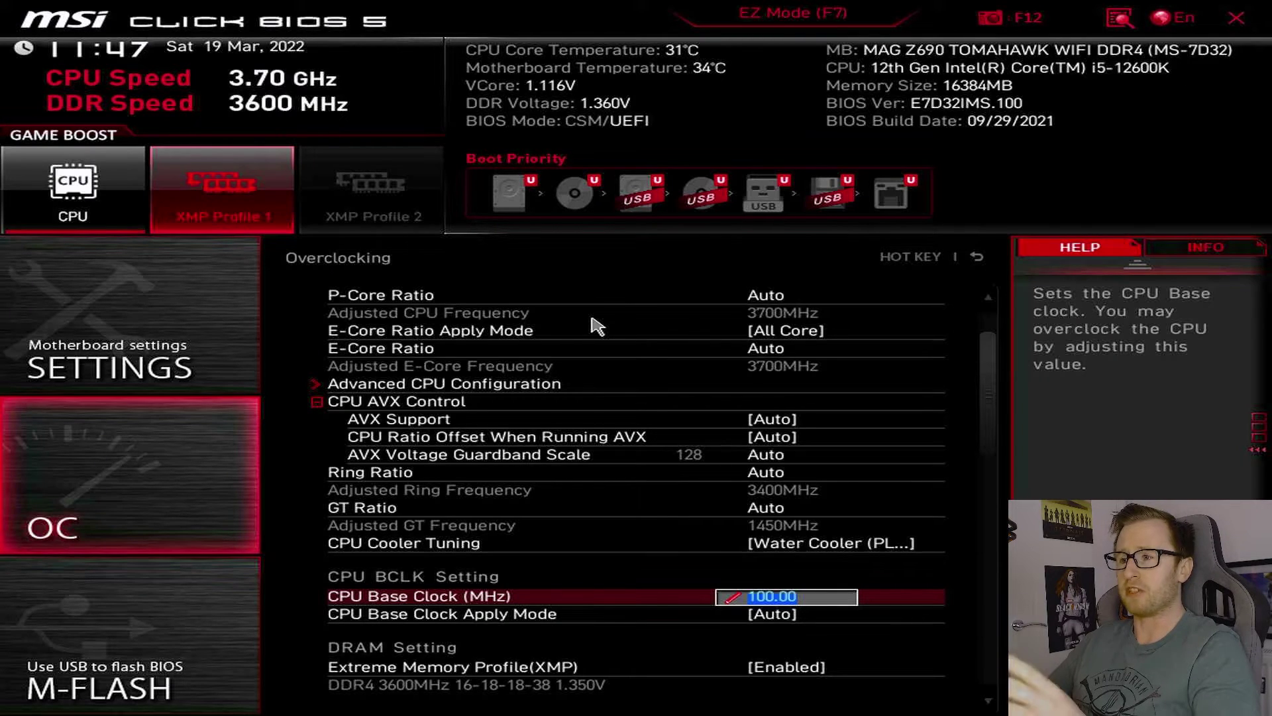
Enter 101.17 MHz as the CPU Base Clock, then scroll down to the DRAM settings
{"action": "type", "text": "101.17"}
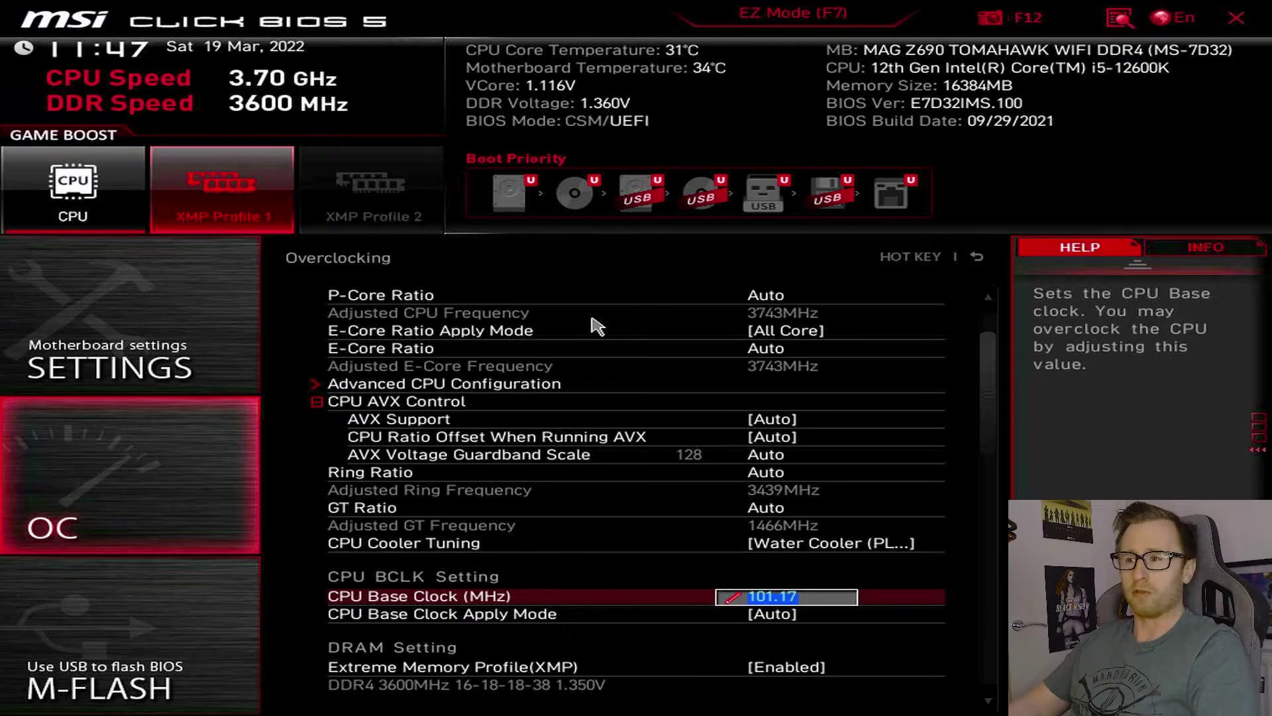
{"action": "scroll", "coordinate": [597, 326], "scroll_direction": "down", "scroll_amount": 6}
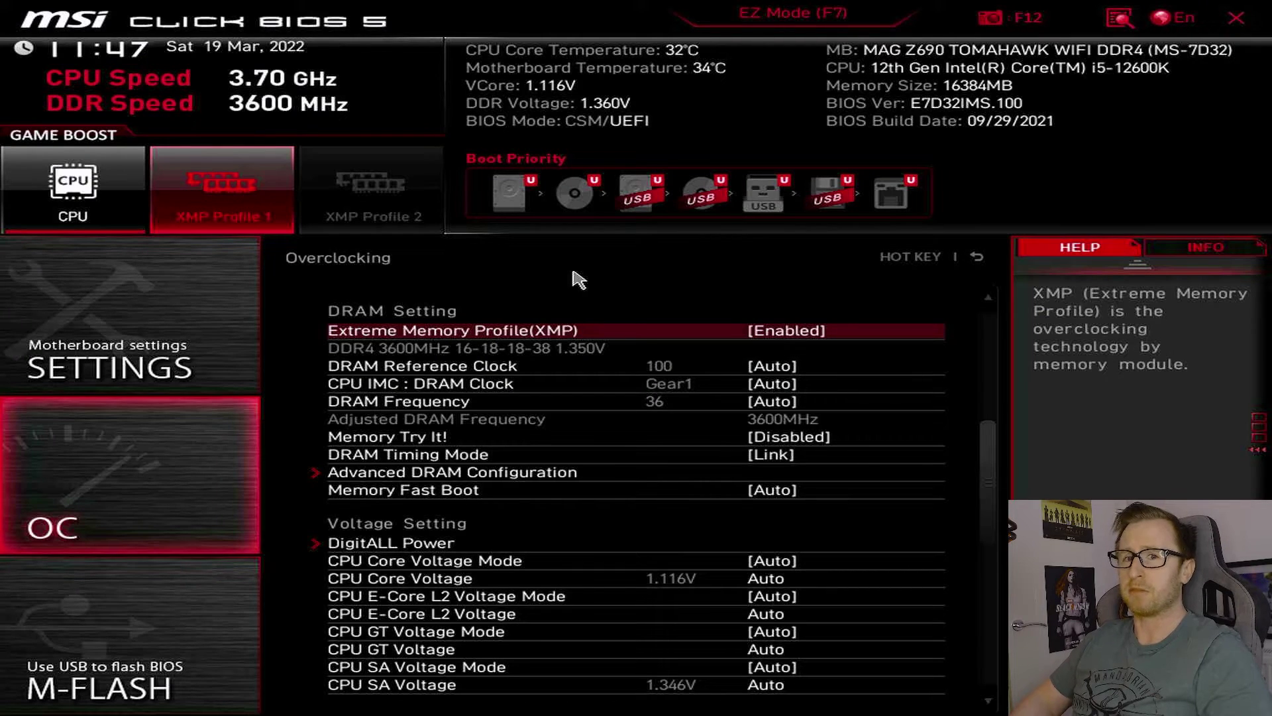
Confirm Extreme Memory Profile (XMP) as Enabled and move past DRAM Frequency to CPU Core Voltage Mode
{"action": "key", "text": "Return"}
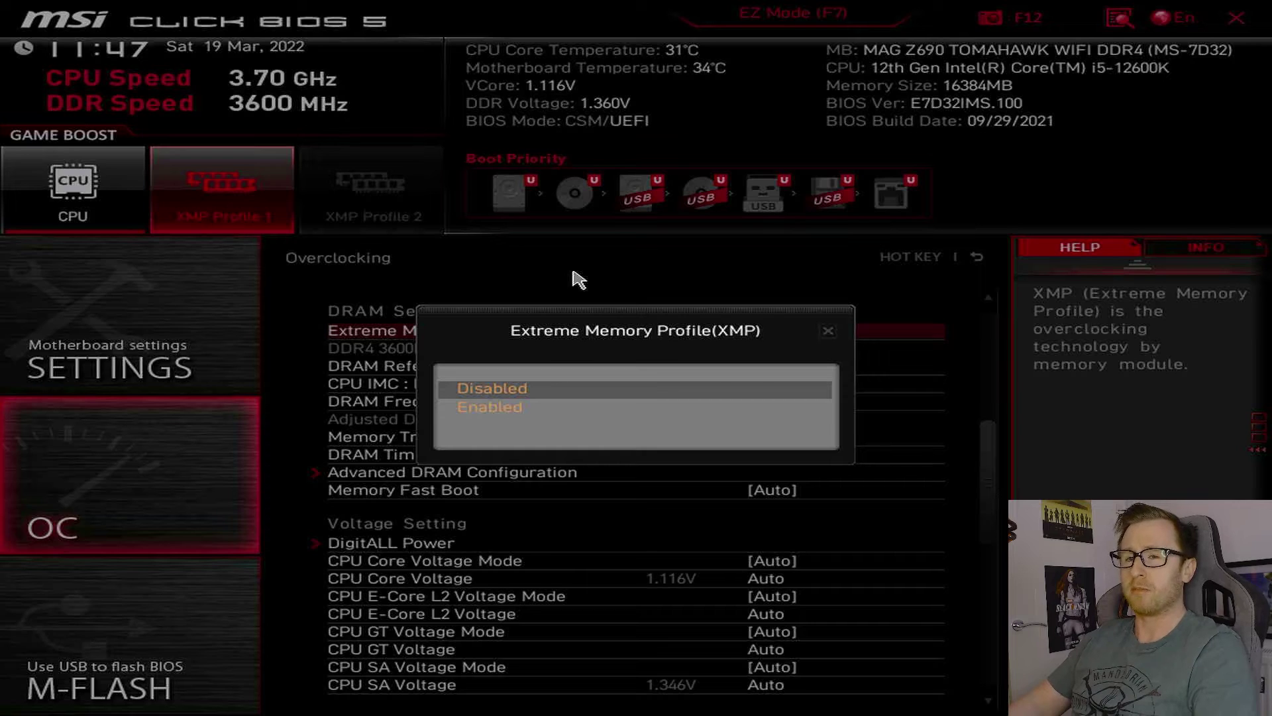
{"action": "key", "text": "Down"}
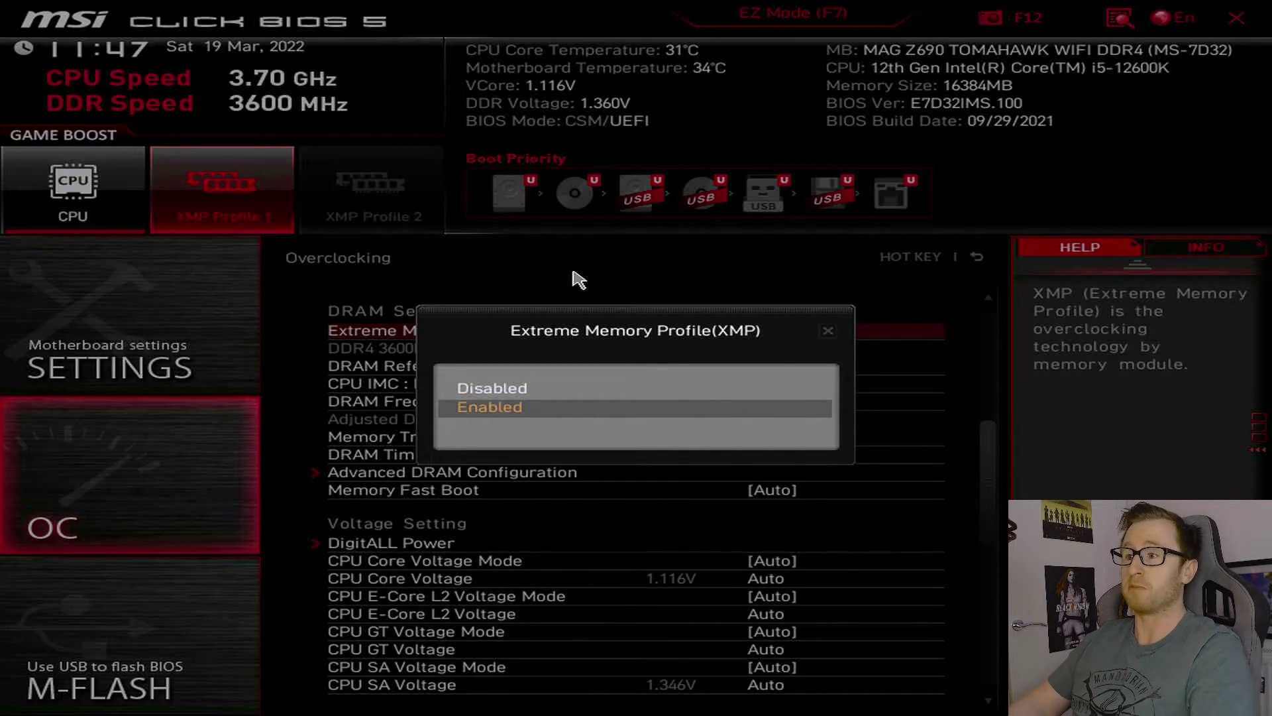
{"action": "key", "text": "Return"}
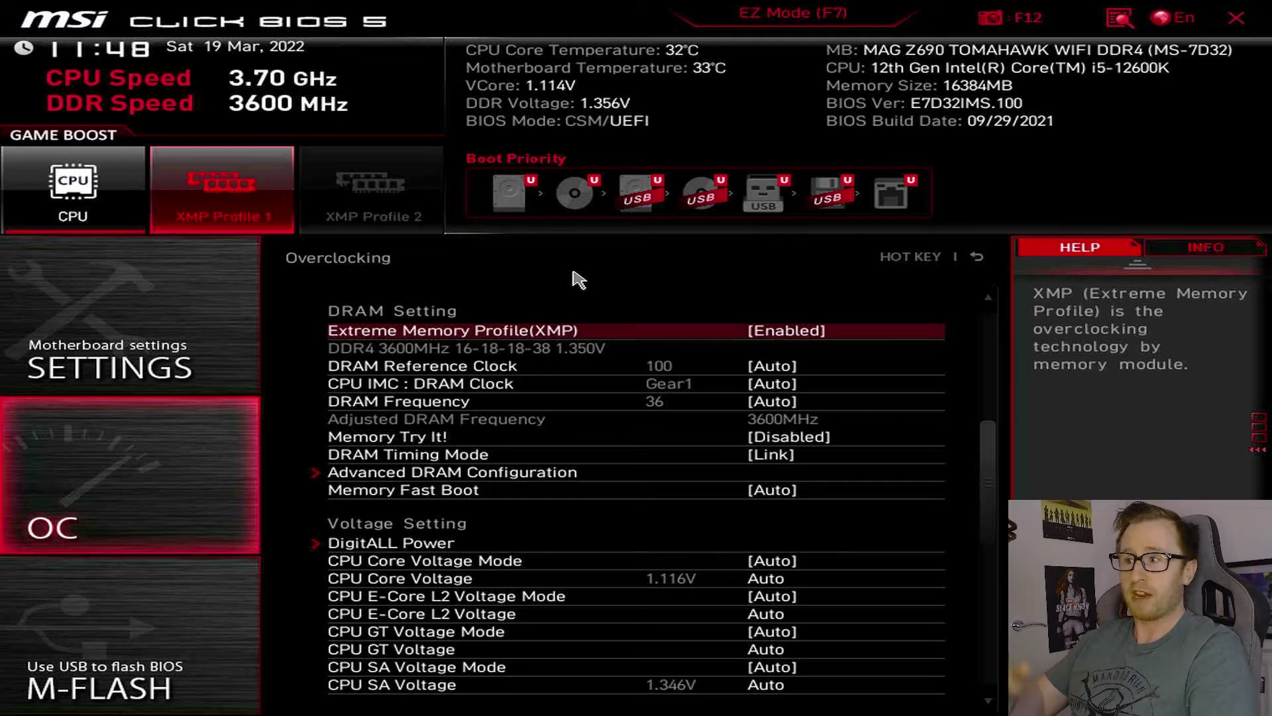
{"action": "key", "text": "Down"}
{"action": "key", "text": "Down"}
{"action": "key", "text": "Down"}
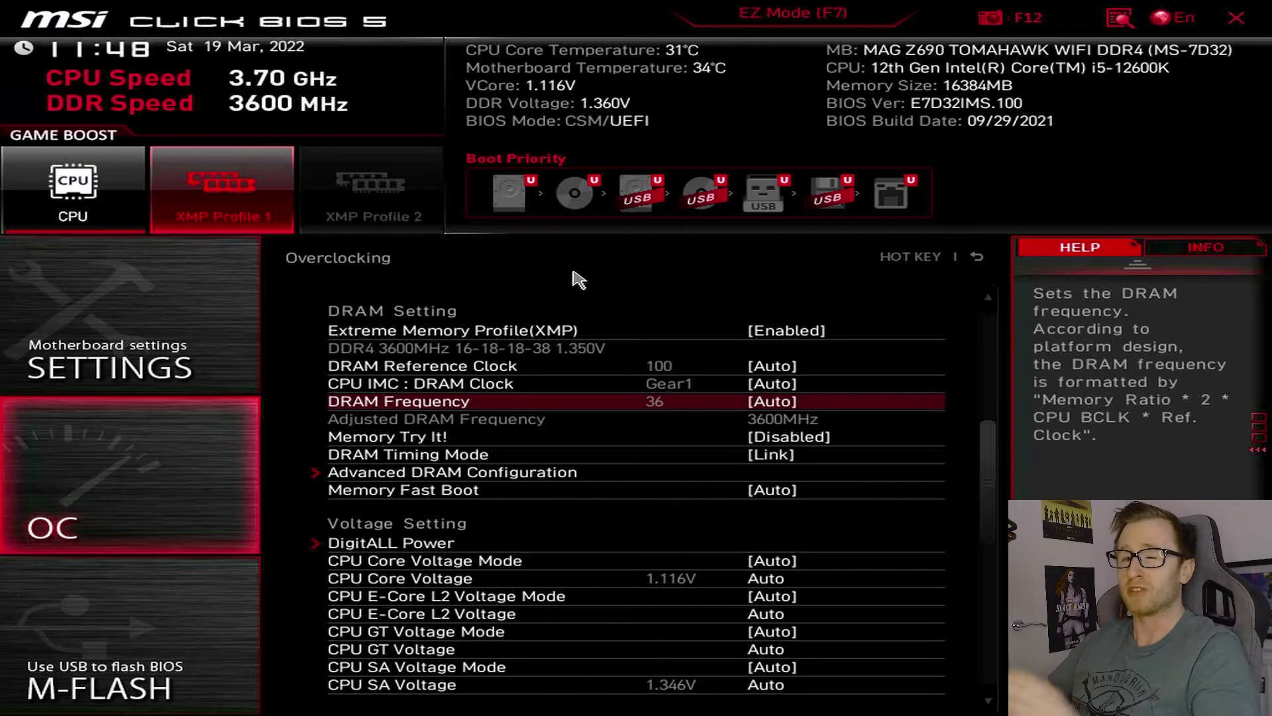
{"action": "key", "text": "Down"}
{"action": "key", "text": "Down"}
{"action": "key", "text": "Down"}
{"action": "key", "text": "Down"}
{"action": "key", "text": "Down"}
{"action": "key", "text": "Down"}
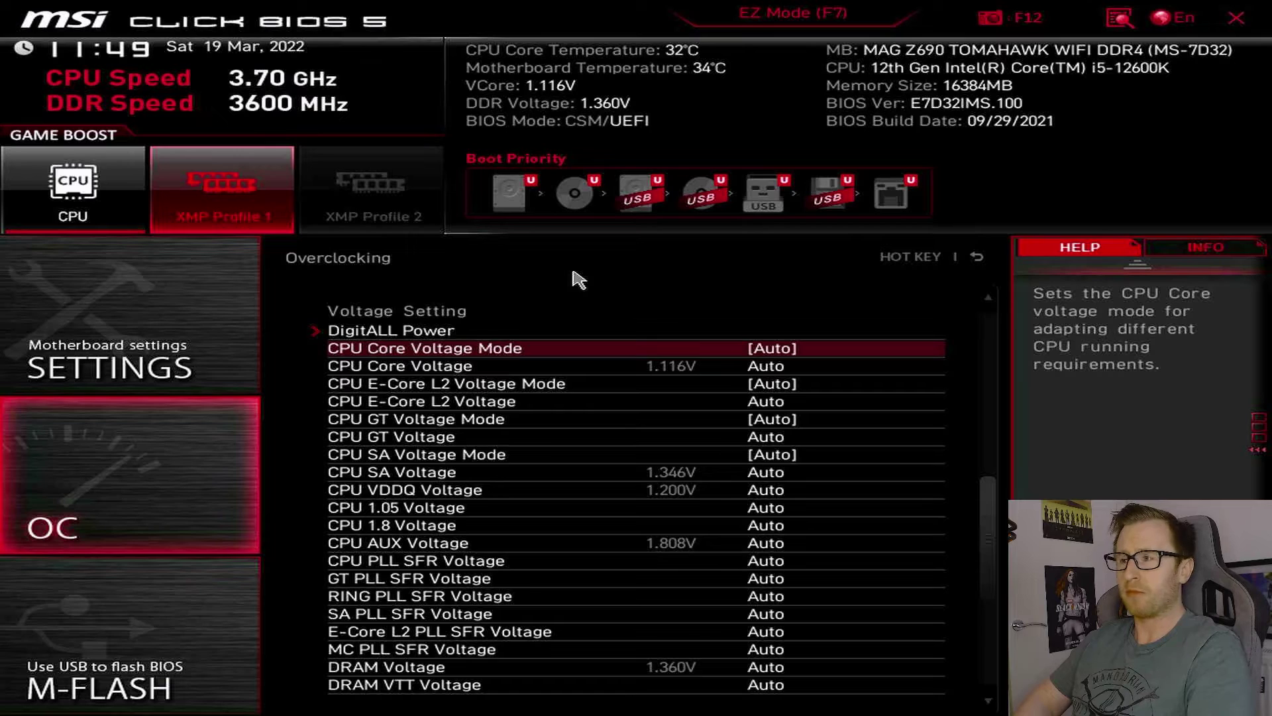
{"action": "key", "text": "Return"}
{"action": "key", "text": "Down"}
{"action": "key", "text": "Down"}
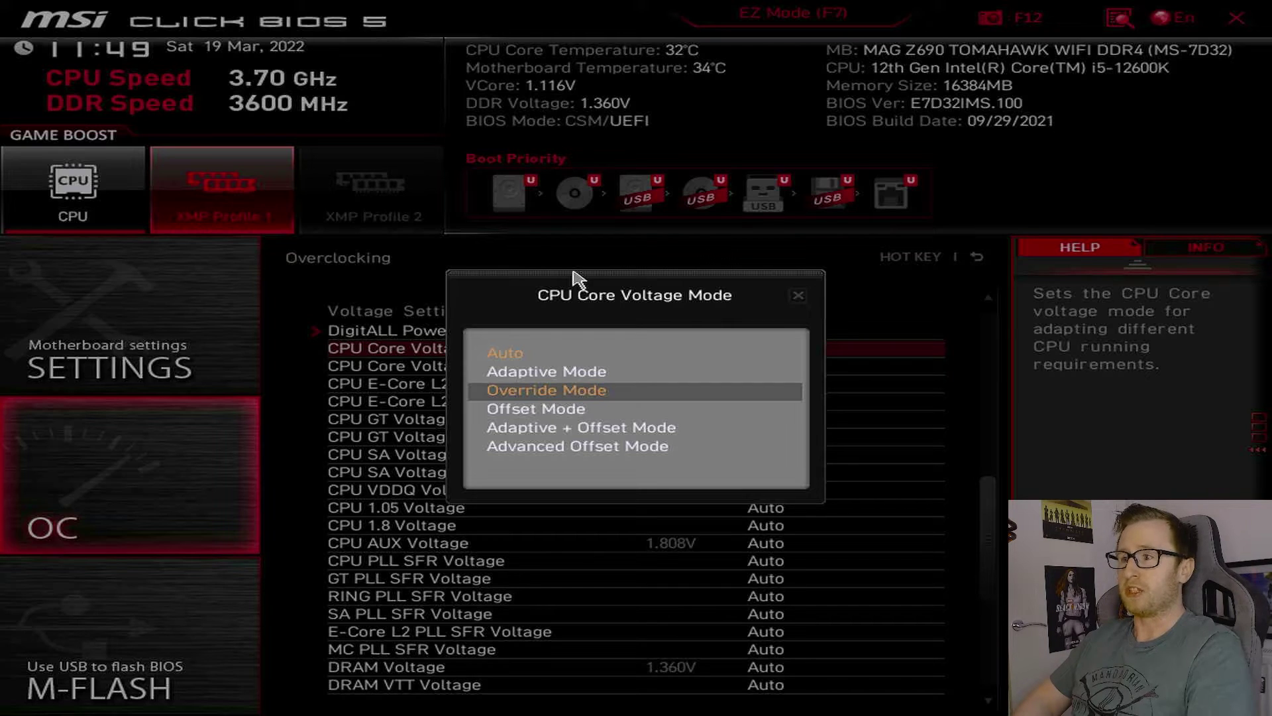
{"action": "key", "text": "Return"}
{"action": "key", "text": "Down"}
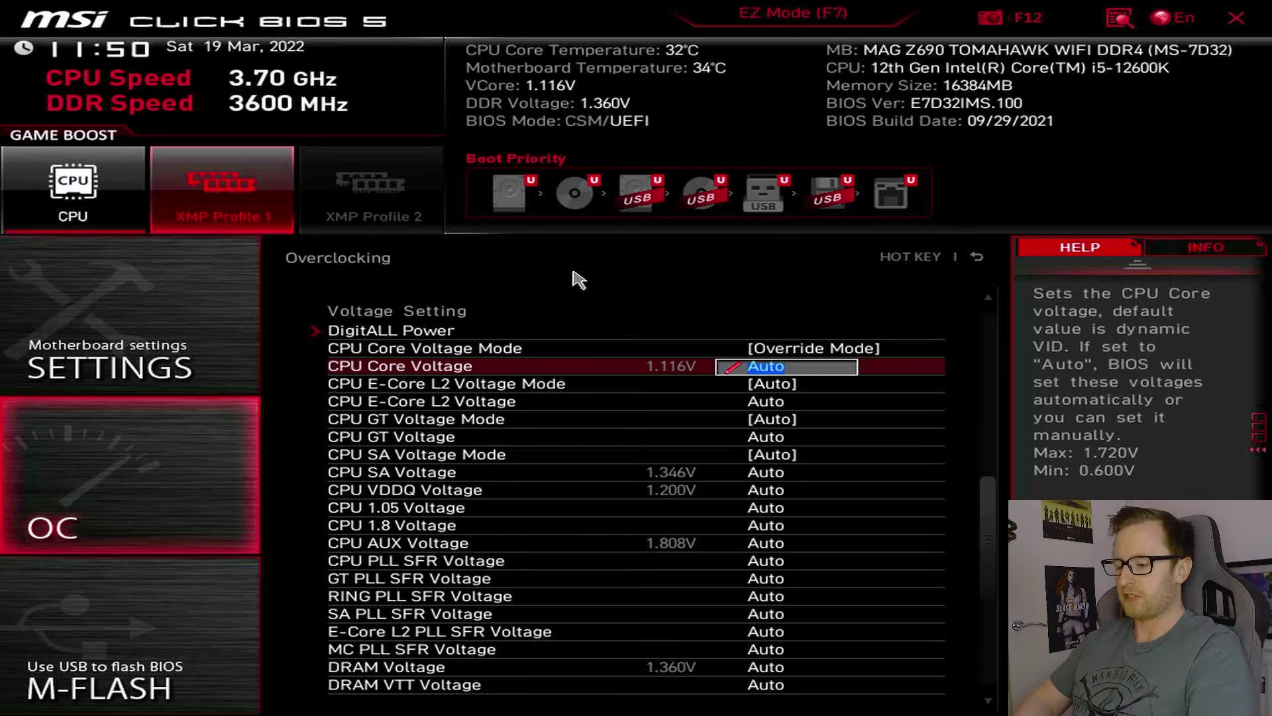
{"action": "key", "text": "BackSpace"}
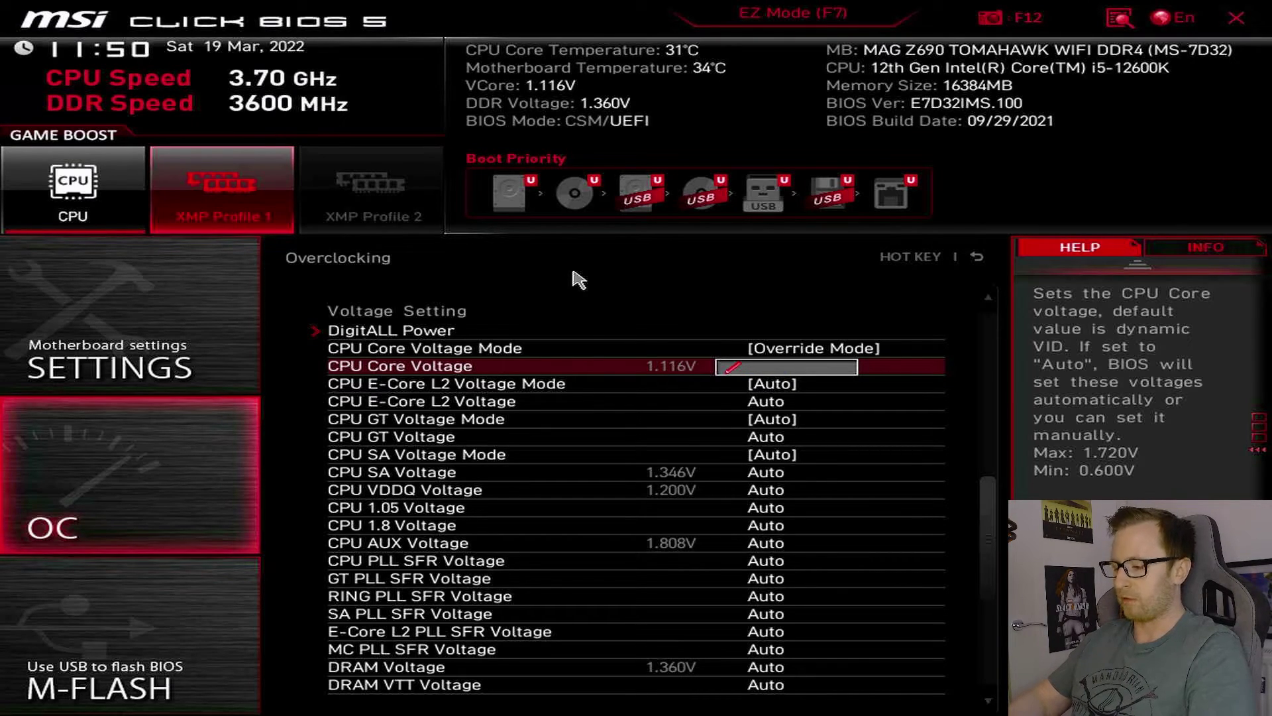
{"action": "type", "text": "1.25"}
{"action": "key", "text": "Return"}
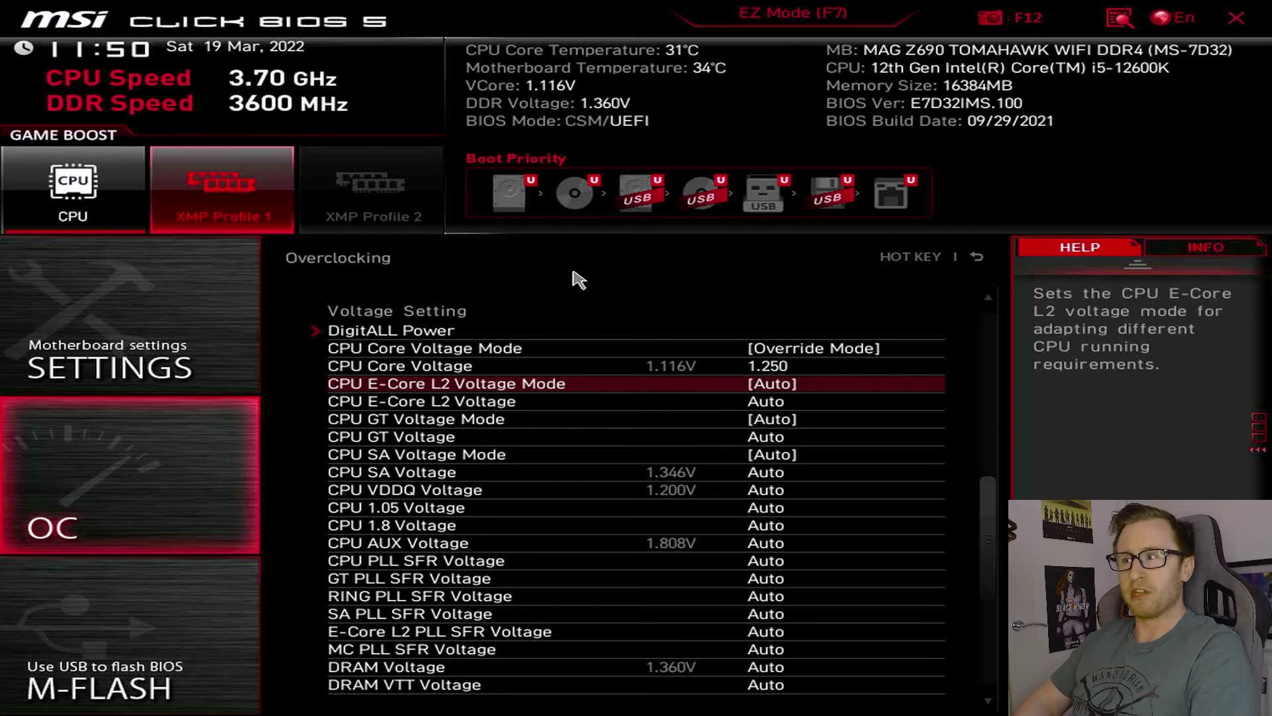
{"action": "key", "text": "Up"}
{"action": "key", "text": "Return"}
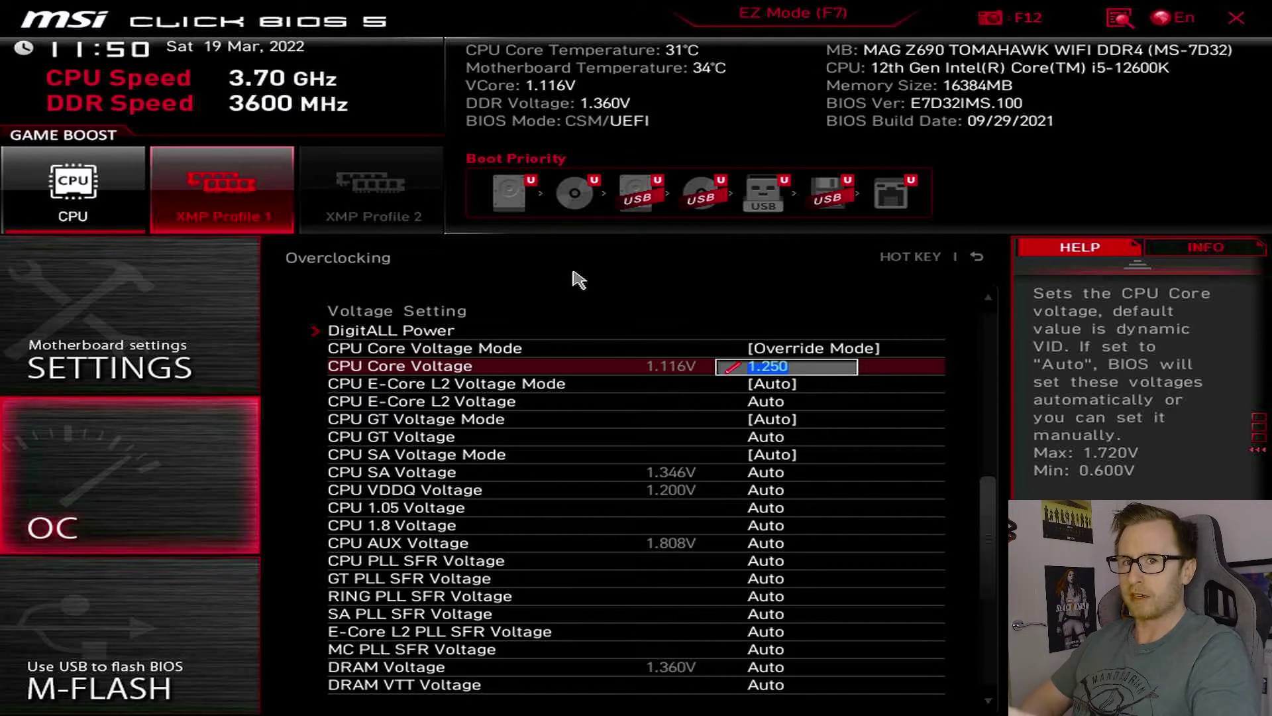
{"action": "type", "text": "auto"}
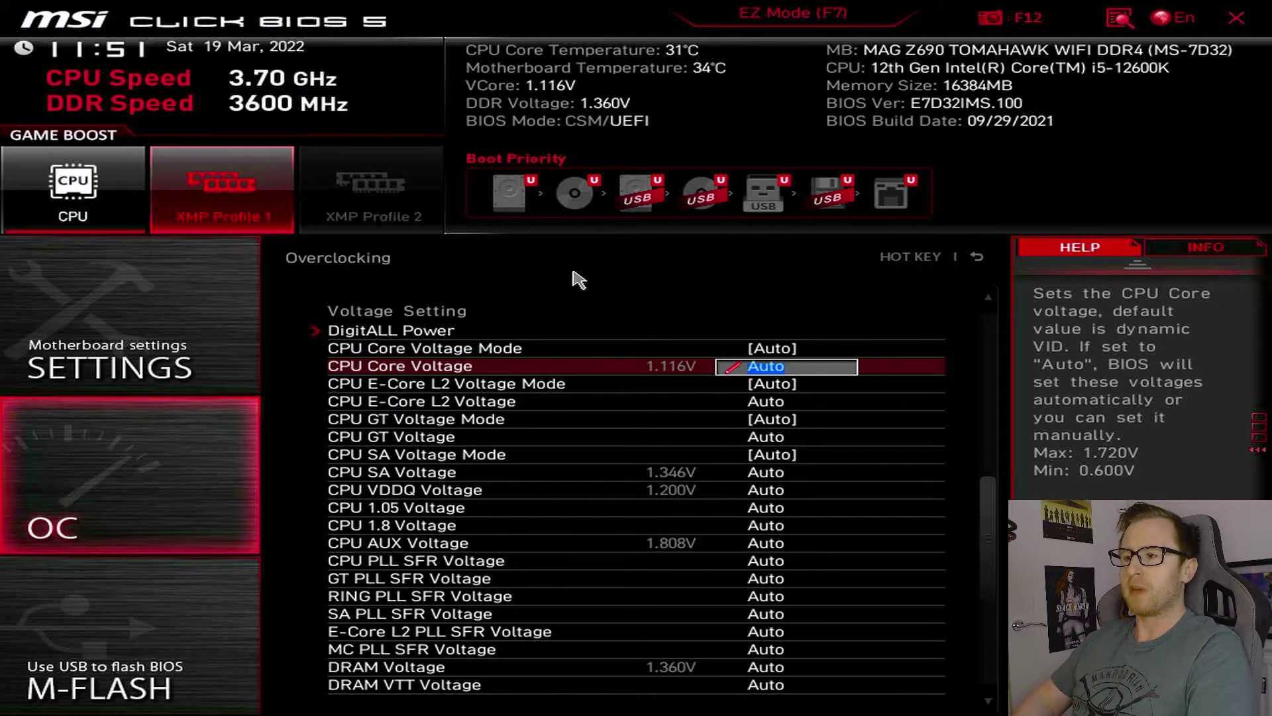
{"action": "key", "text": "Down"}
{"action": "key", "text": "Down"}
{"action": "key", "text": "Down"}
{"action": "key", "text": "Down"}
{"action": "key", "text": "Down"}
{"action": "key", "text": "Down"}
{"action": "key", "text": "Down"}
{"action": "key", "text": "Down"}
{"action": "key", "text": "Down"}
{"action": "key", "text": "Down"}
{"action": "key", "text": "Down"}
{"action": "key", "text": "Down"}
{"action": "key", "text": "Down"}
{"action": "key", "text": "Down"}
{"action": "key", "text": "Down"}
{"action": "key", "text": "Down"}
{"action": "key", "text": "Down"}
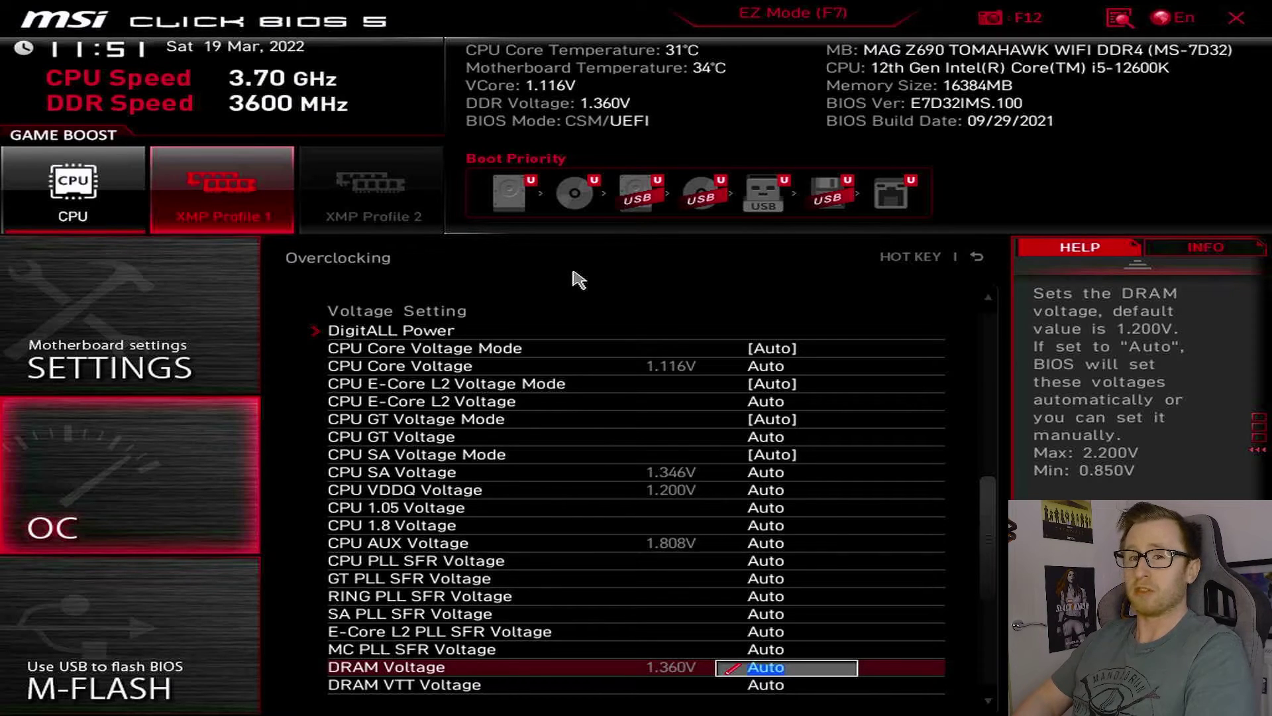
{"action": "key", "text": "Escape"}
{"action": "key", "text": "Home"}
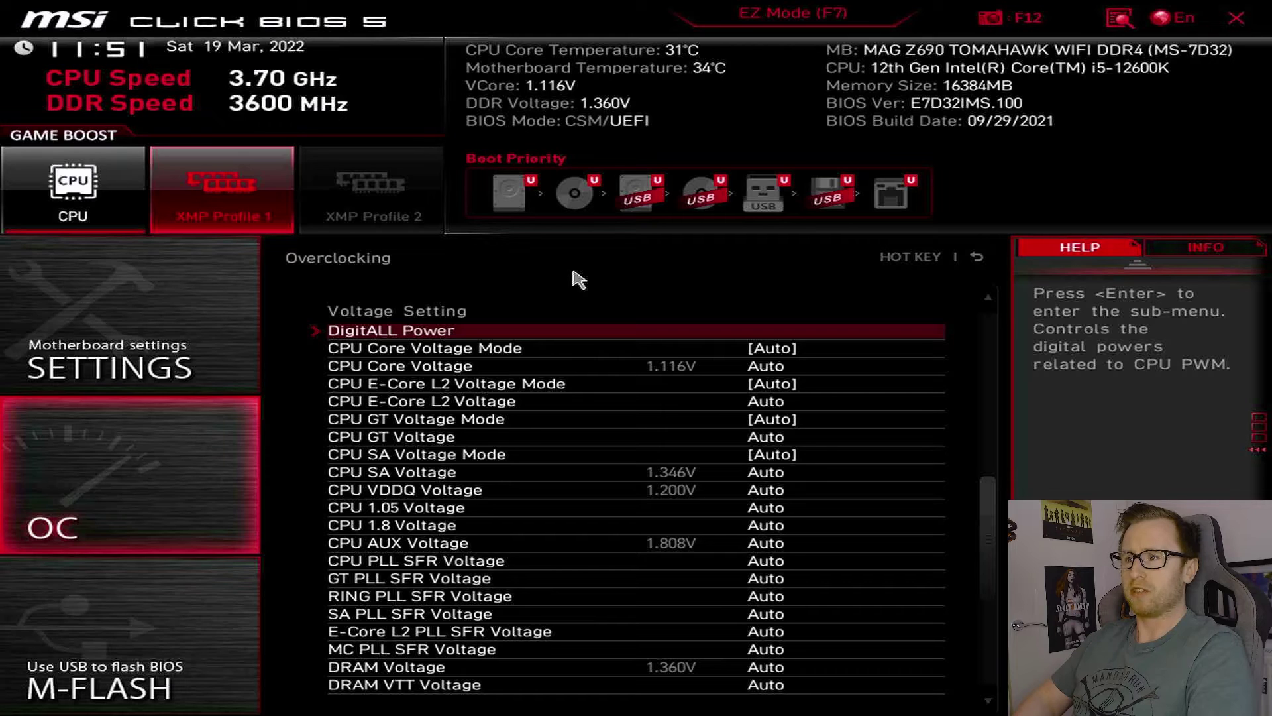
{"action": "key", "text": "Return"}
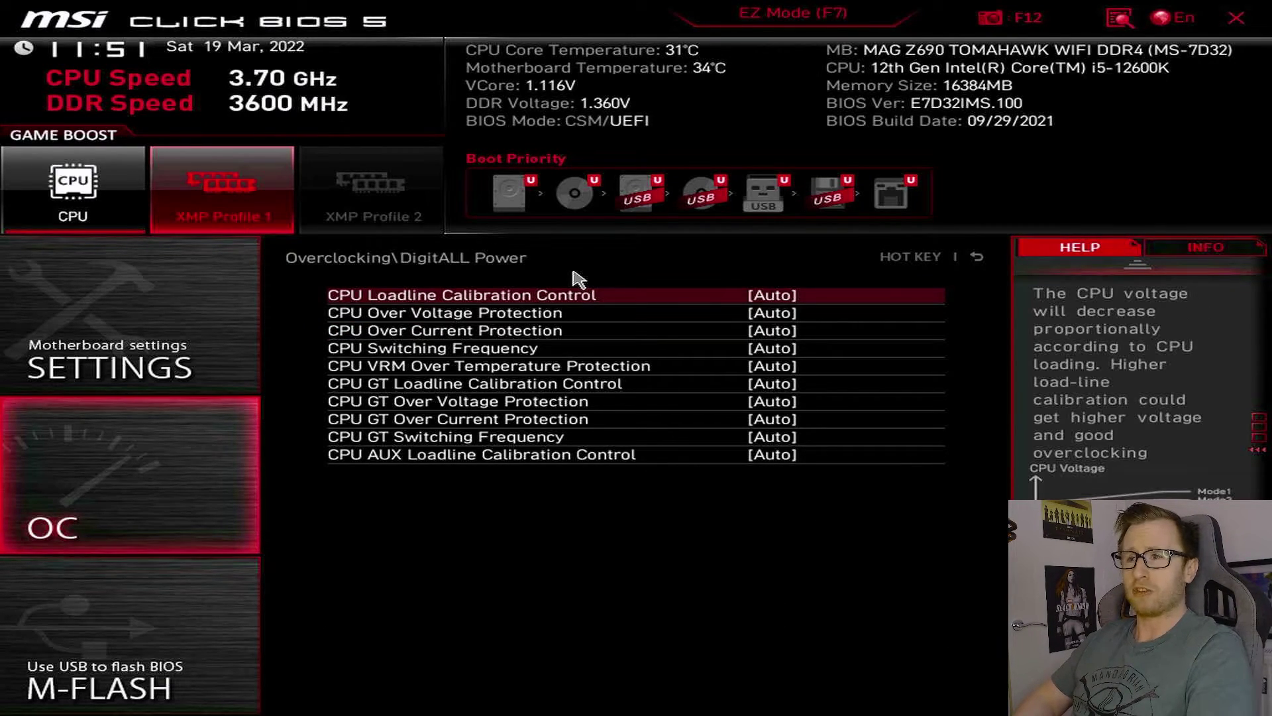
{"action": "key", "text": "Return"}
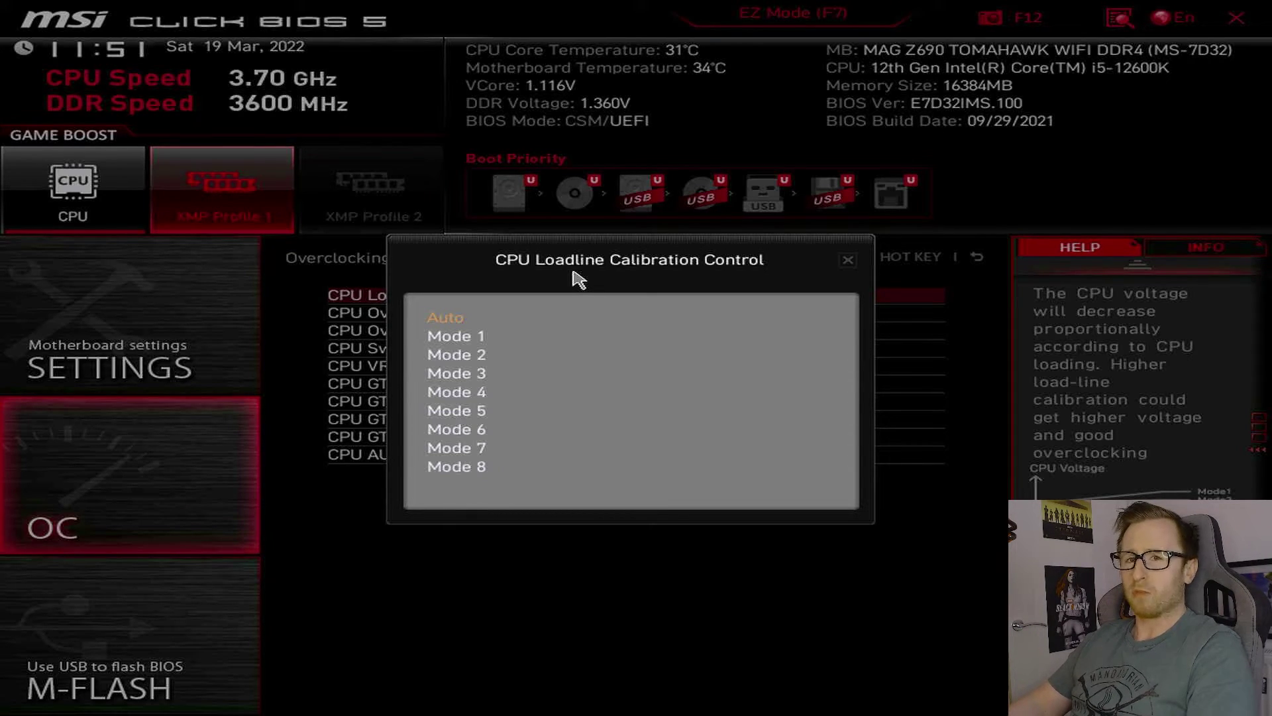
{"action": "key", "text": "Down"}
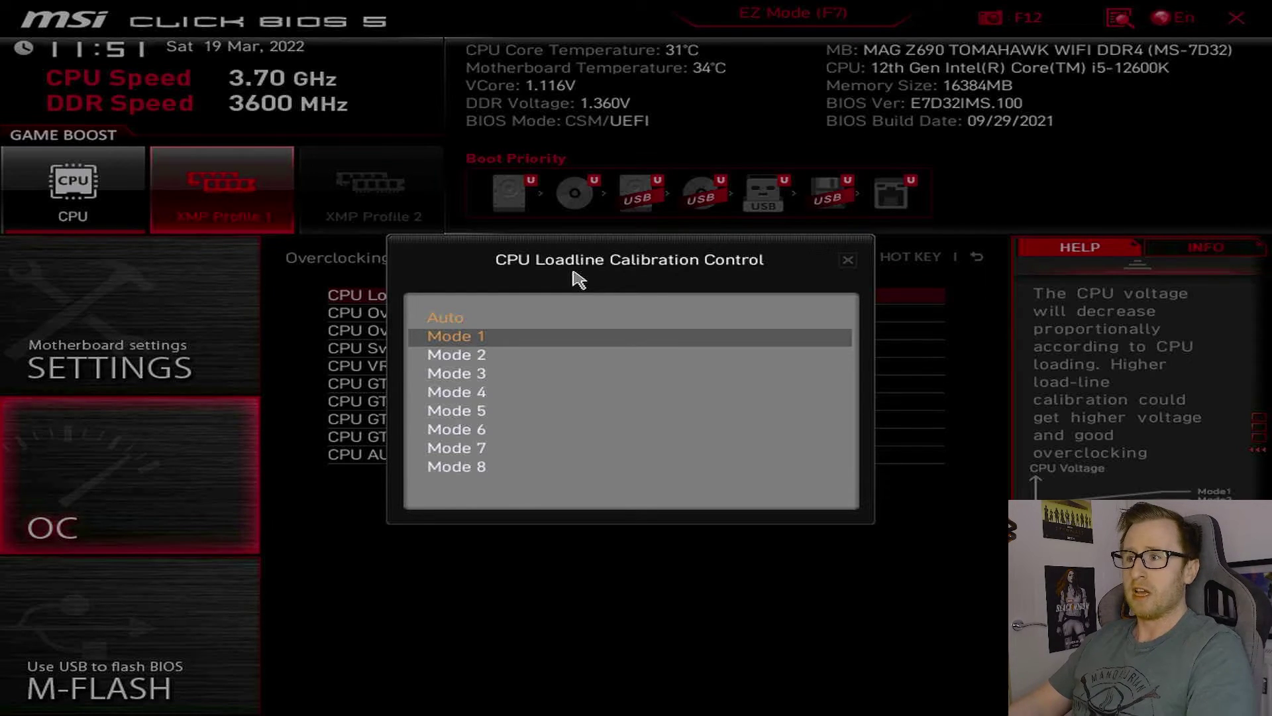
{"action": "key", "text": "Down"}
{"action": "key", "text": "Down"}
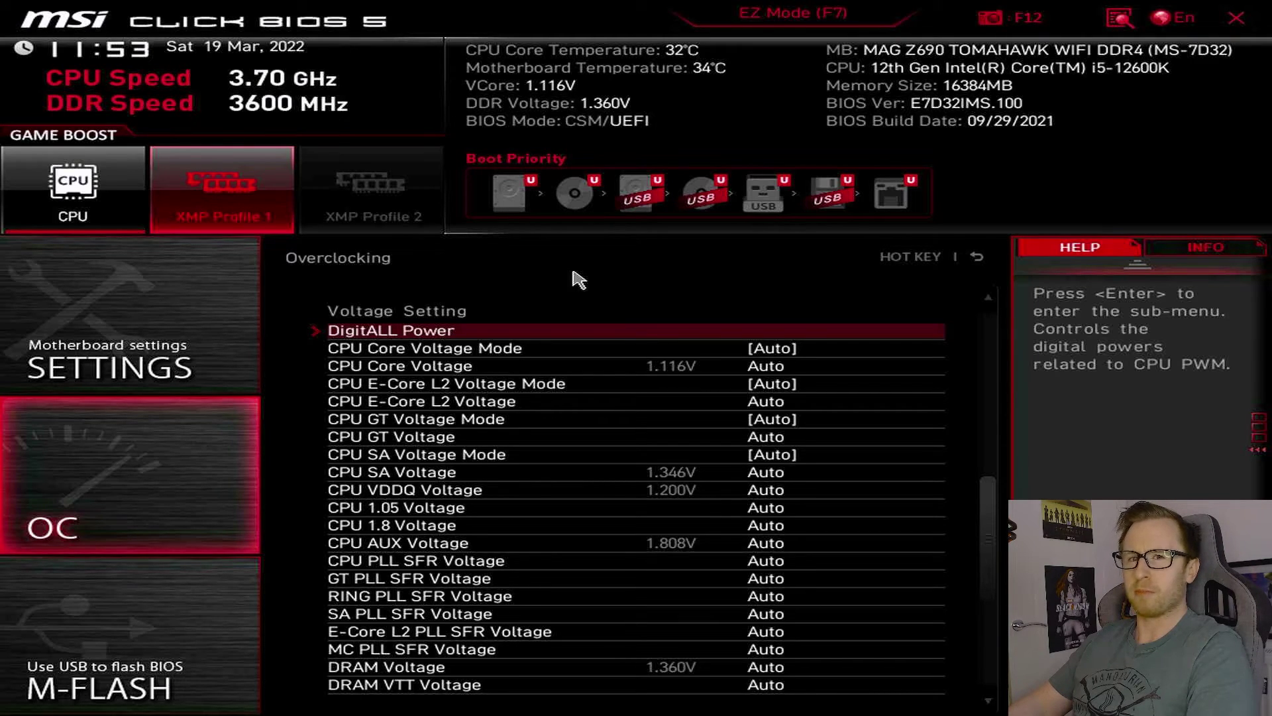
Leave OC for the home screen and open Hardware Monitor showing the CPU 1 Smart Fan curve
{"action": "key", "text": "Escape"}
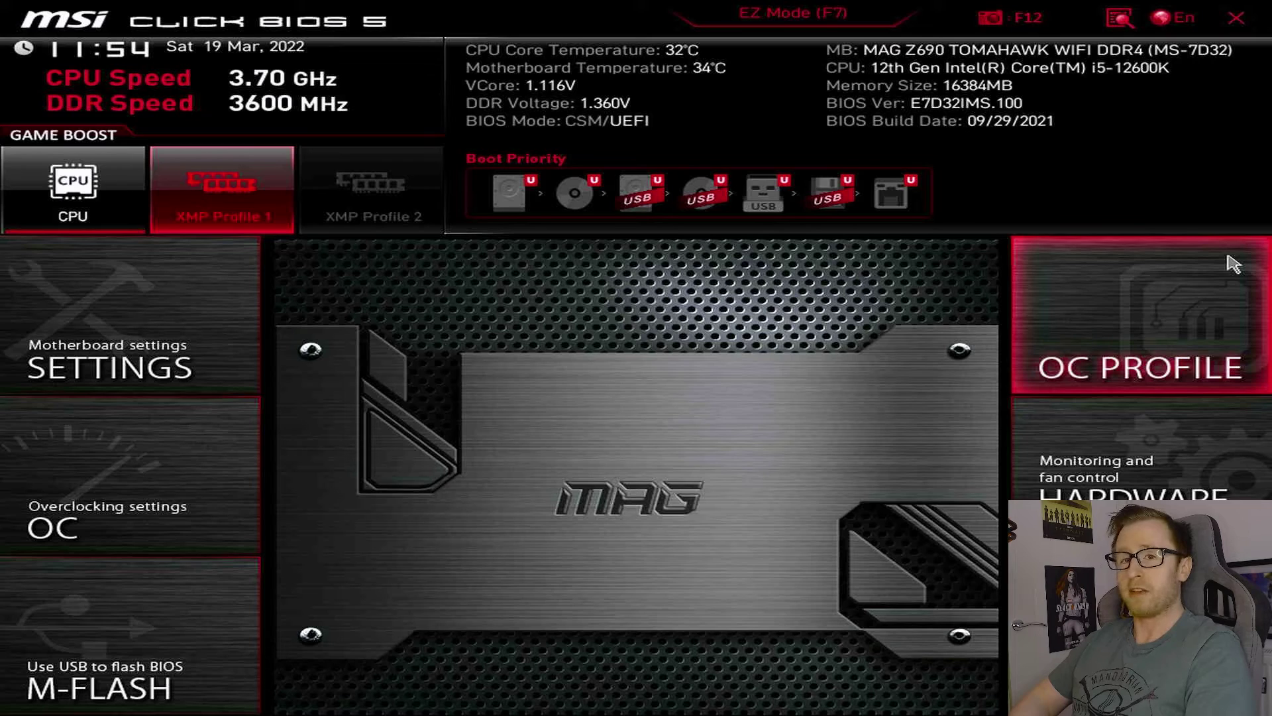
{"action": "left_click", "coordinate": [1148, 448]}
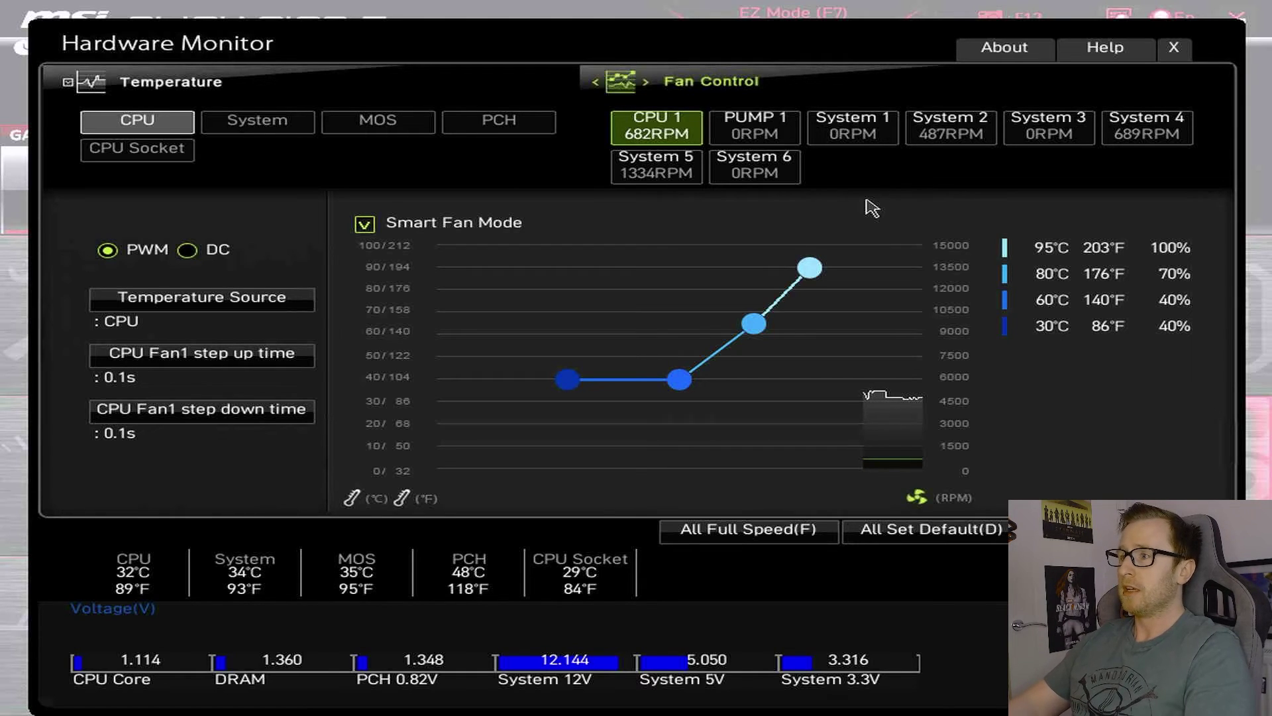
Drag the 60°C CPU fan curve point to demonstrate reshaping, then exit Hardware Monitor unchanged
{"action": "left_click", "coordinate": [681, 382]}
{"action": "mouse_move", "coordinate": [686, 388]}
{"action": "left_mouse_down"}
{"action": "mouse_move", "coordinate": [691, 330]}
{"action": "mouse_move", "coordinate": [685, 386]}
{"action": "mouse_move", "coordinate": [700, 406]}
{"action": "mouse_move", "coordinate": [689, 363]}
{"action": "mouse_move", "coordinate": [681, 383]}
{"action": "left_mouse_up"}
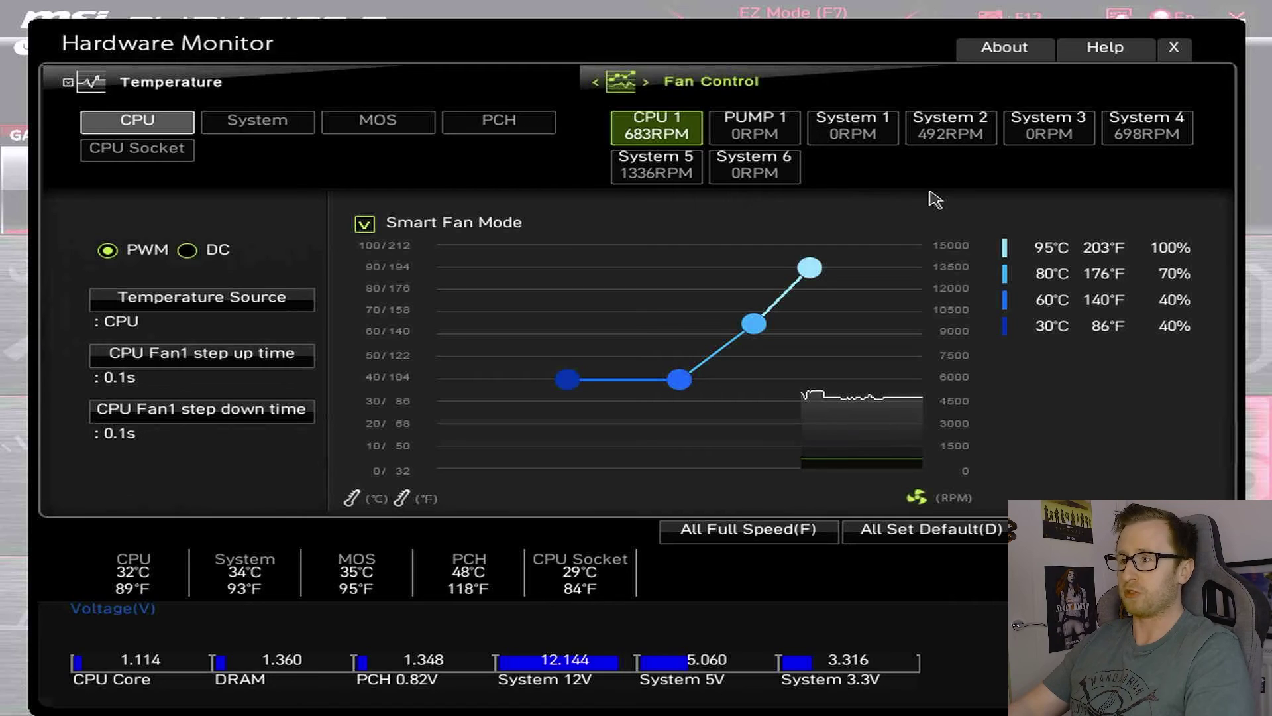
{"action": "key", "text": "Escape"}
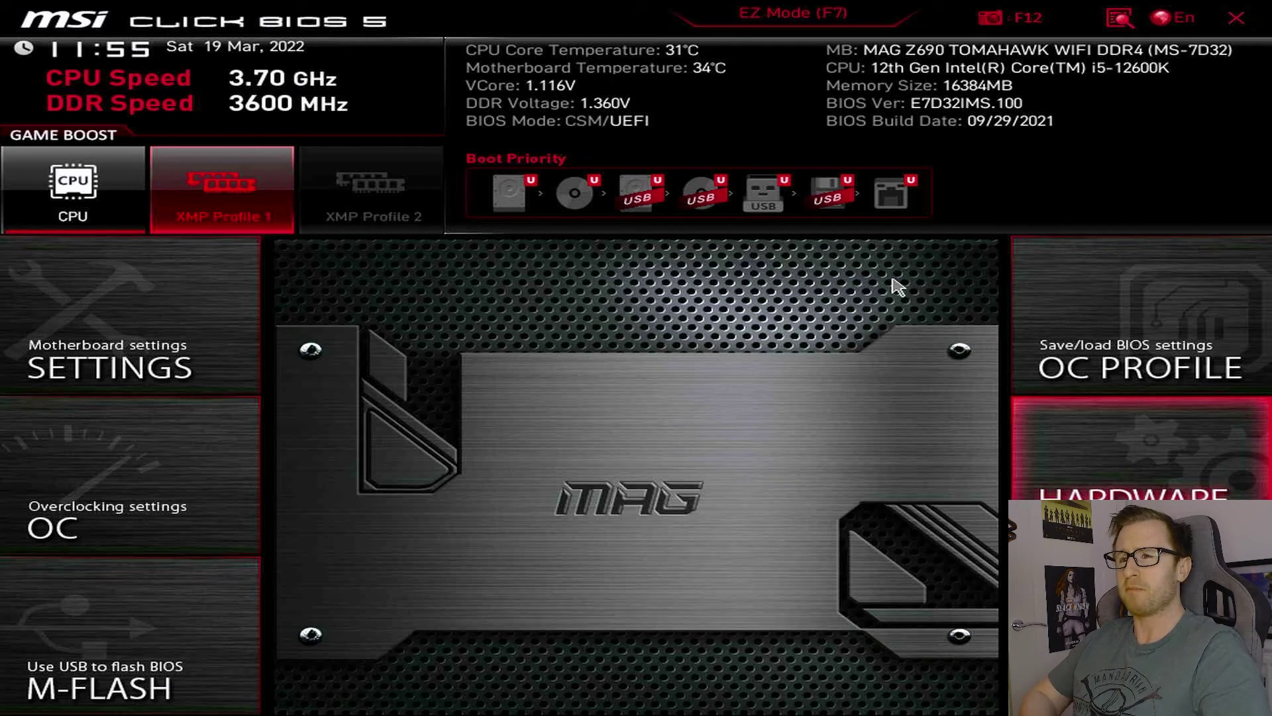